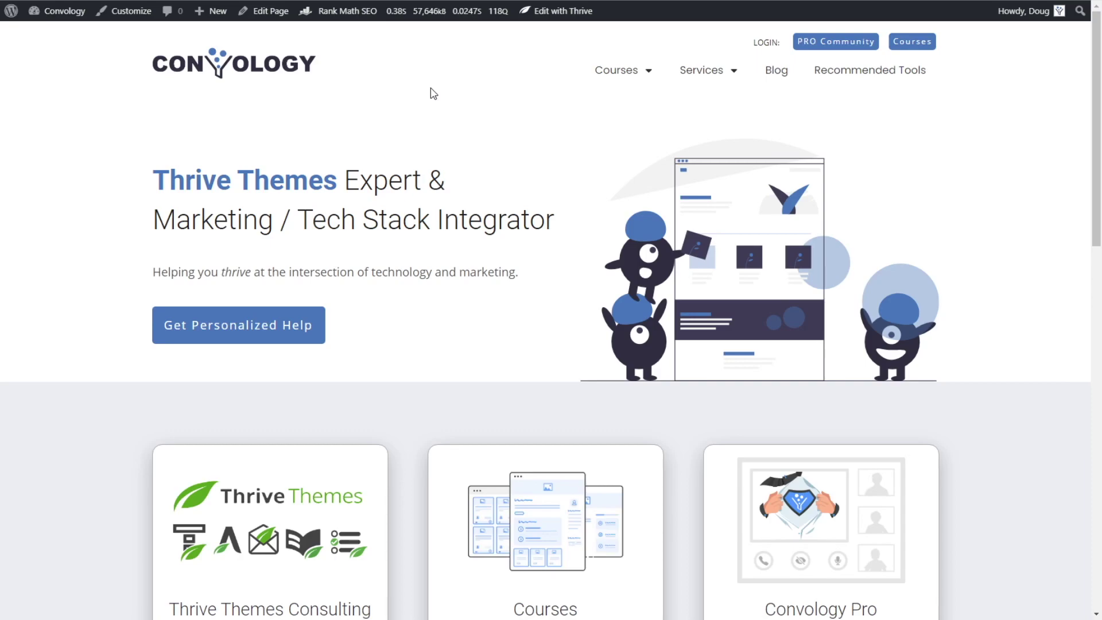
Open the Convology homepage template in Thrive Theme Builder and select its Header section.
{"action": "mouse_move", "coordinate": [708, 74]}
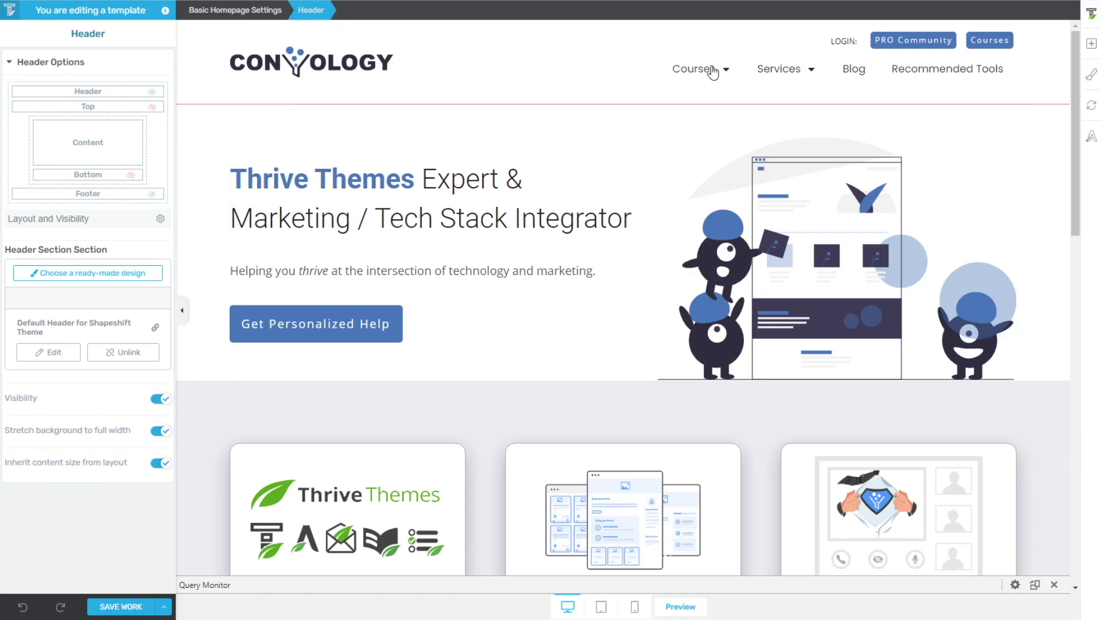
Put the header into edit mode and reveal the Services mega menu dropdown.
{"action": "mouse_move", "coordinate": [603, 73]}
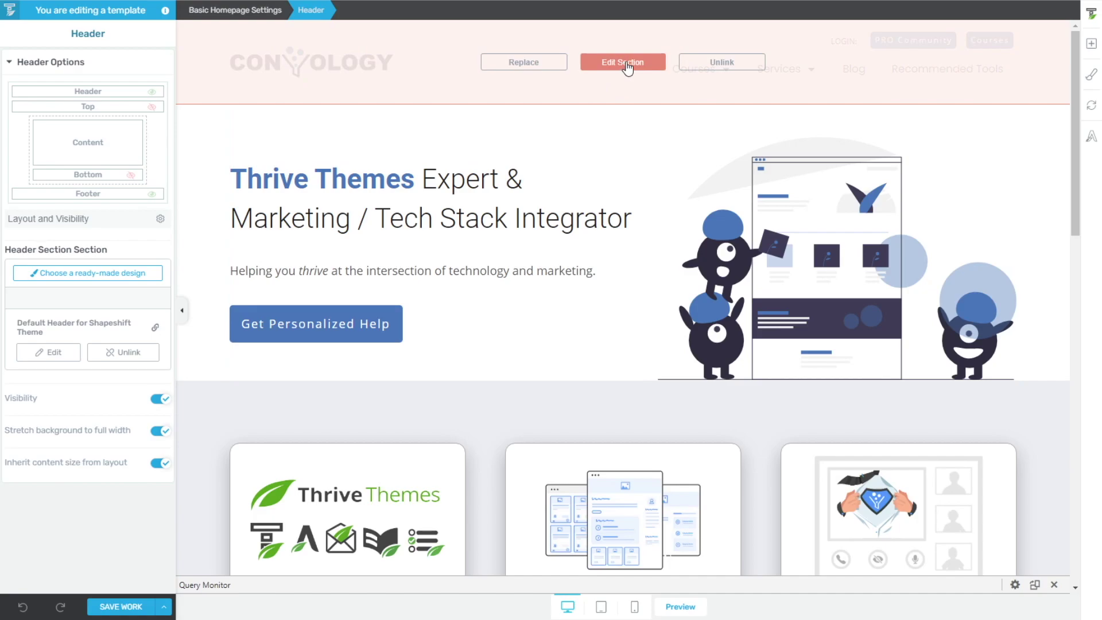
{"action": "left_click", "coordinate": [606, 67]}
{"action": "mouse_move", "coordinate": [719, 69]}
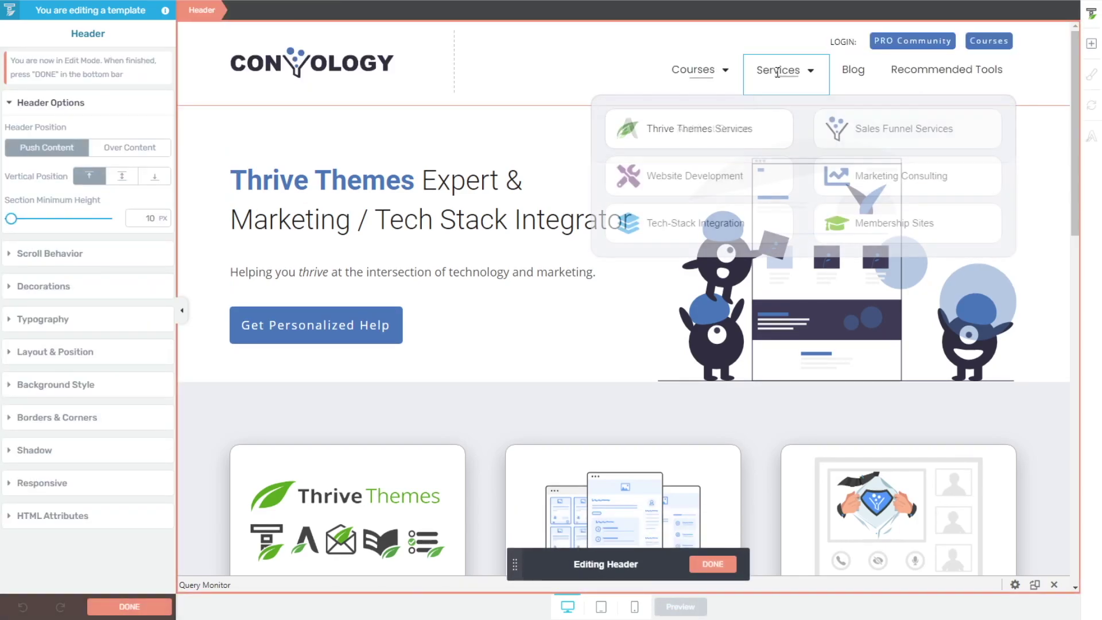
{"action": "mouse_move", "coordinate": [776, 71]}
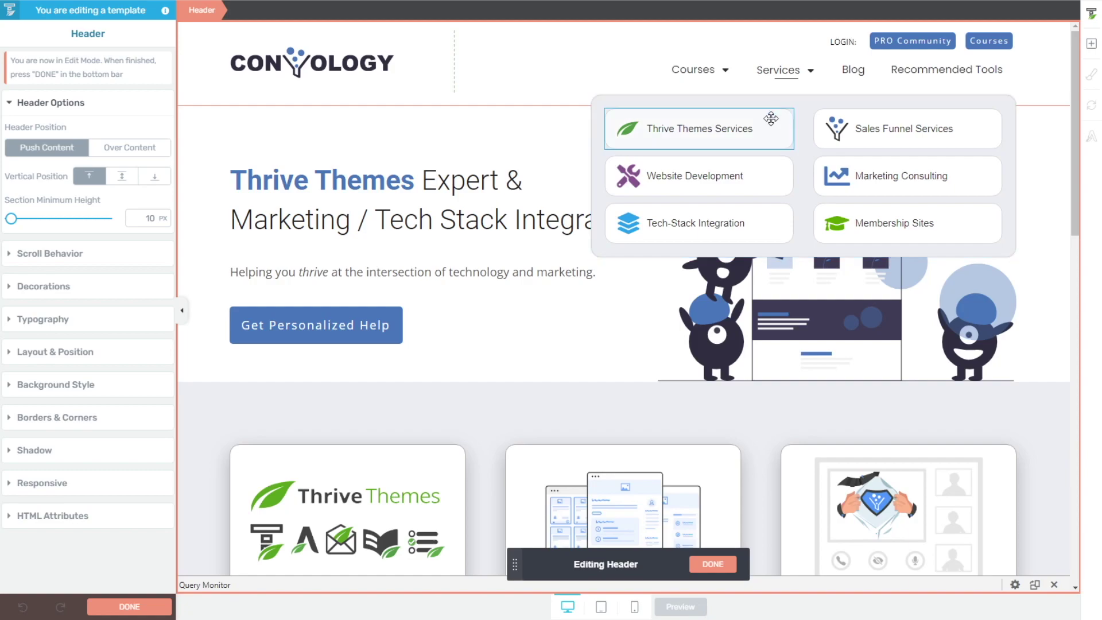
Select a Services card, then the whole Mega Menu Dropdown to view its 2-column, 800 px grid.
{"action": "left_click", "coordinate": [782, 135]}
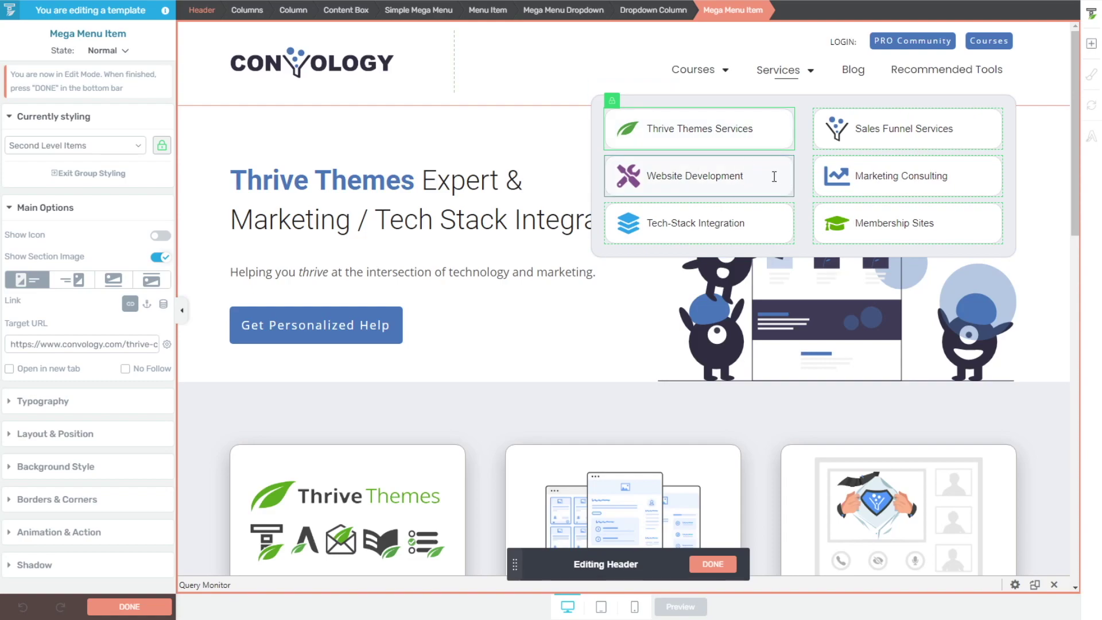
{"action": "left_click", "coordinate": [805, 109]}
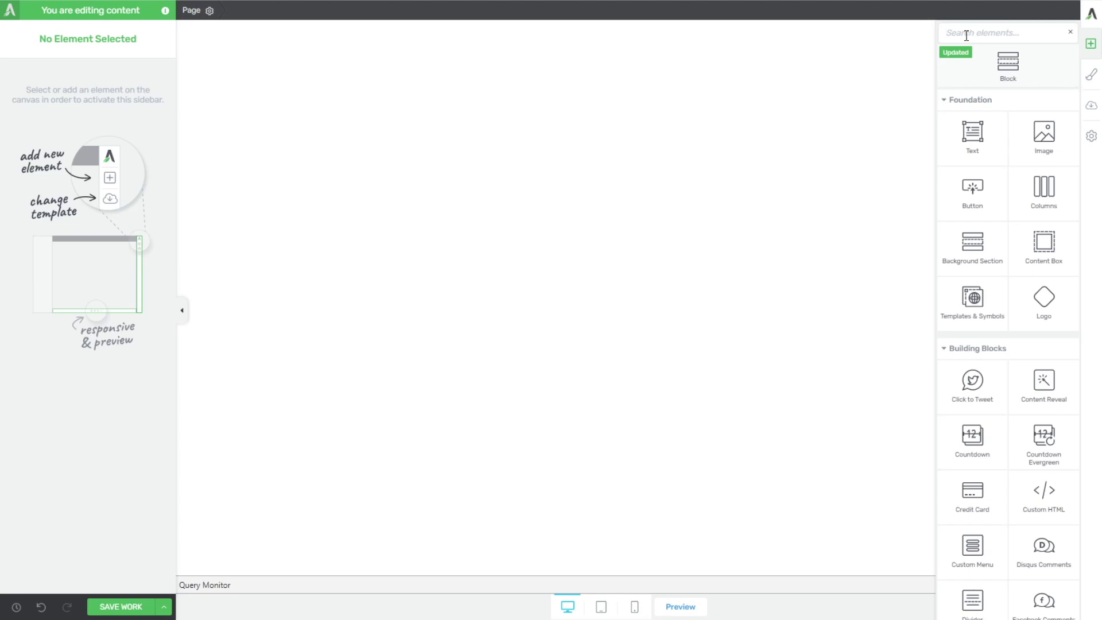
Drag a Custom Menu element onto the blank page and choose the Simple Mega Menu type.
{"action": "type", "text": "menu"}
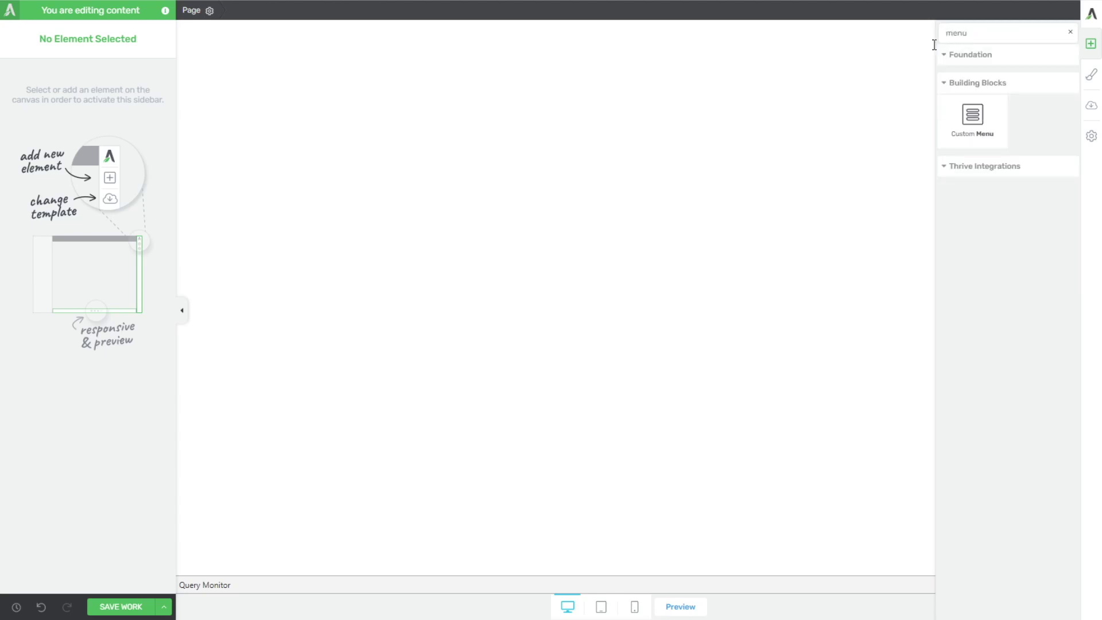
{"action": "mouse_move", "coordinate": [975, 115]}
{"action": "left_mouse_down"}
{"action": "mouse_move", "coordinate": [989, 109]}
{"action": "mouse_move", "coordinate": [984, 118]}
{"action": "left_mouse_up"}
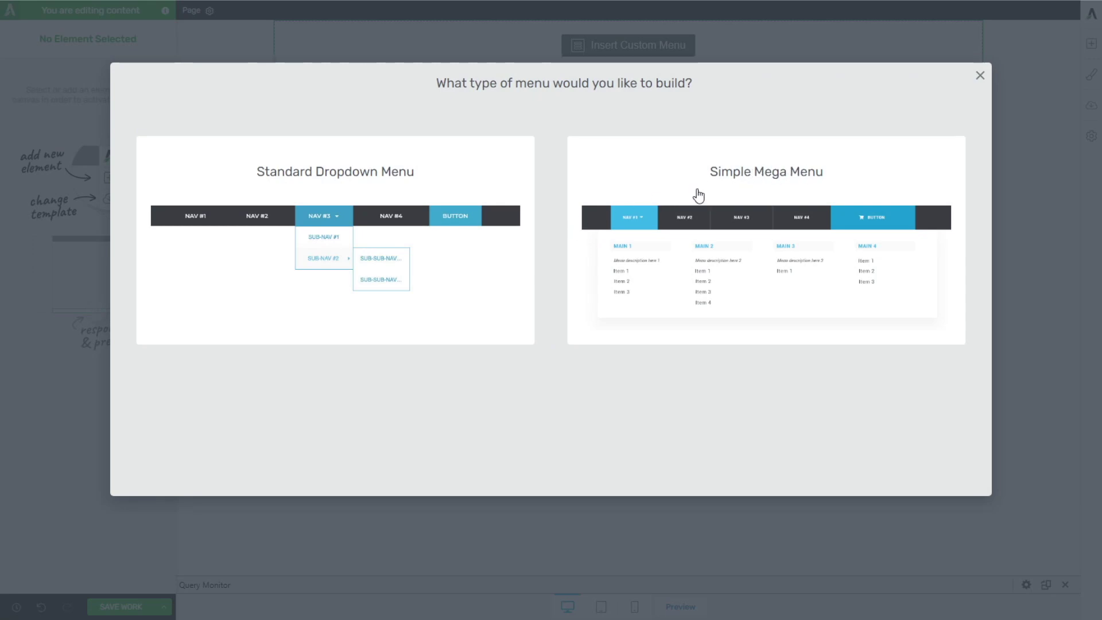
{"action": "left_click", "coordinate": [637, 323]}
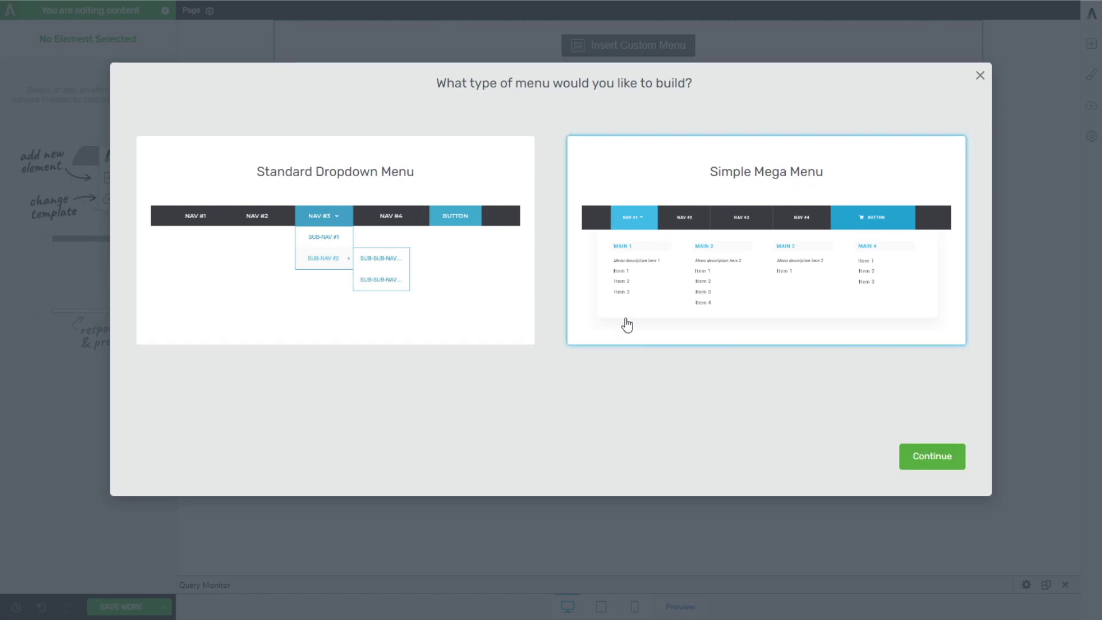
{"action": "left_click", "coordinate": [928, 462]}
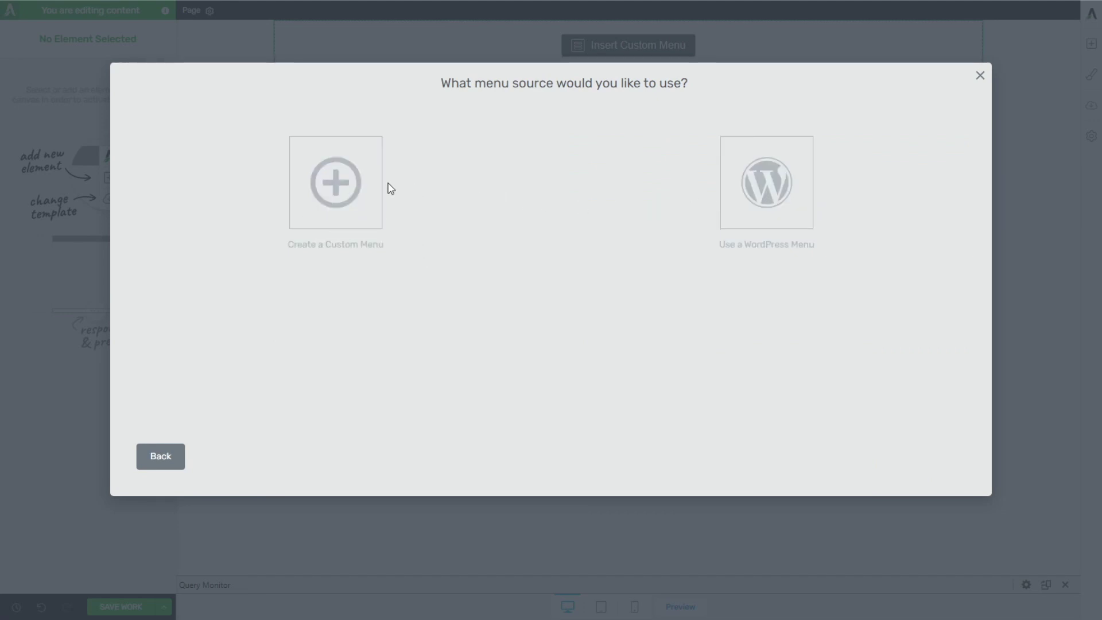
Build it as a custom menu from the first, Basic template.
{"action": "left_click", "coordinate": [336, 198]}
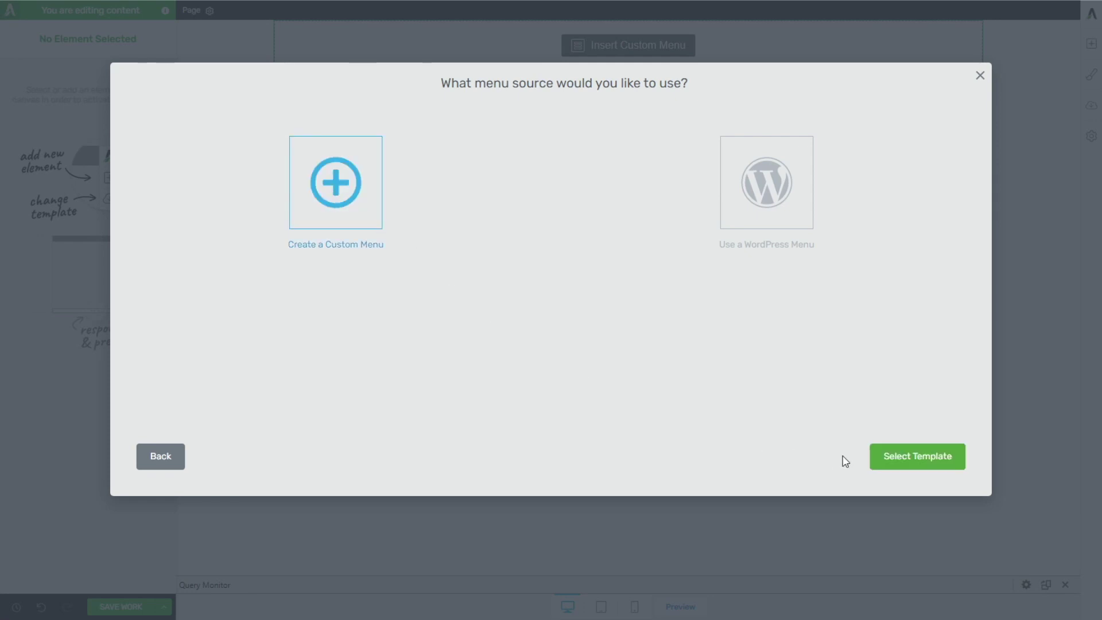
{"action": "left_click", "coordinate": [917, 458]}
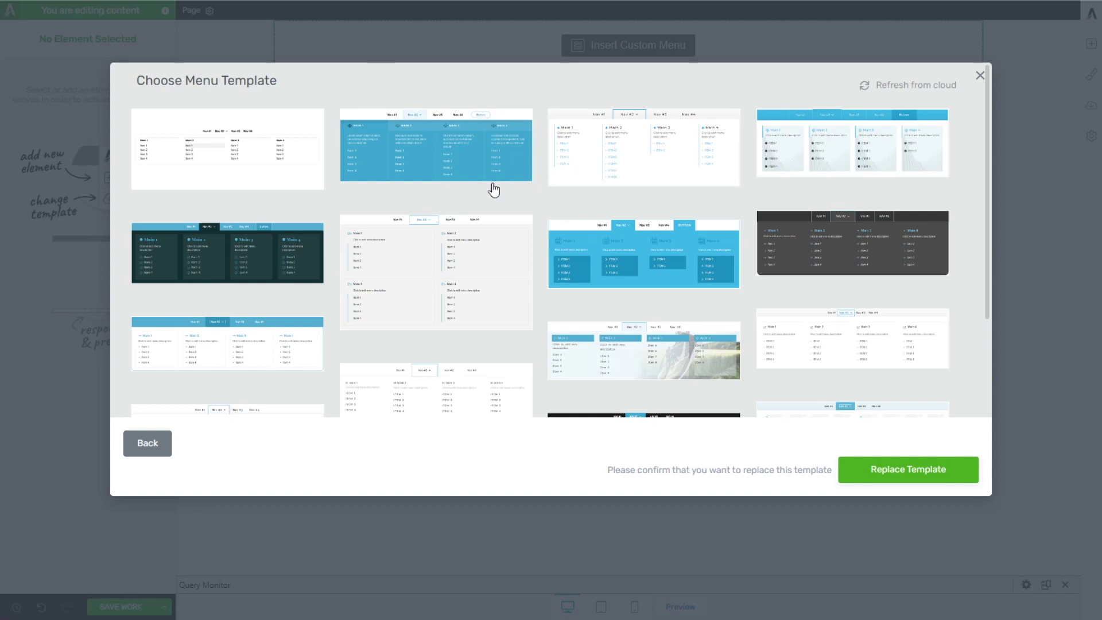
{"action": "scroll", "coordinate": [494, 190], "scroll_direction": "down", "scroll_amount": 4}
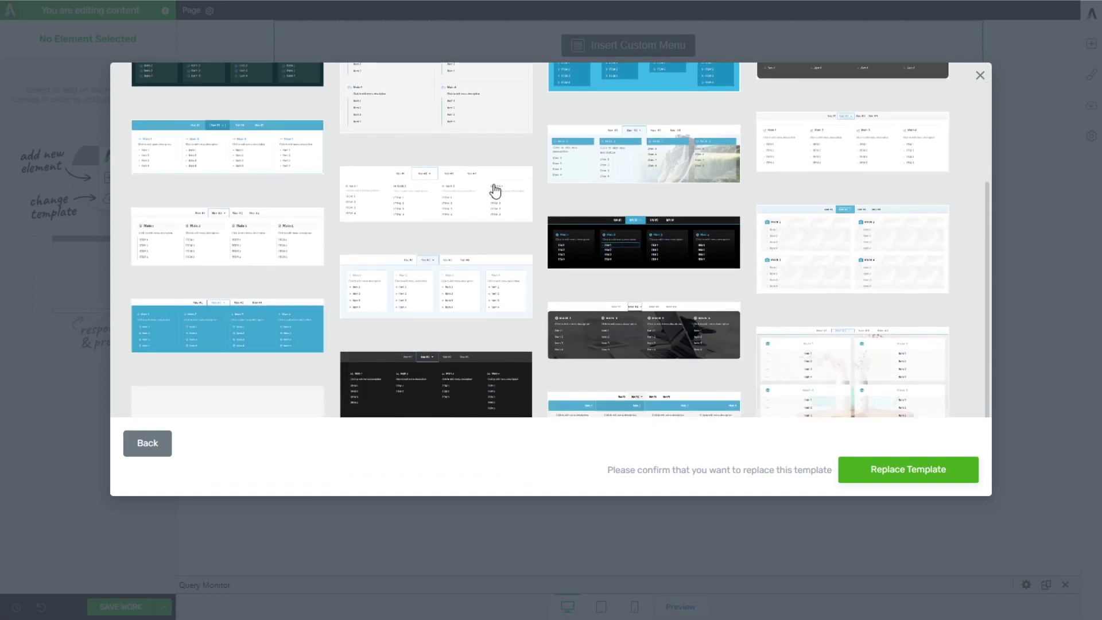
{"action": "scroll", "coordinate": [495, 191], "scroll_direction": "up", "scroll_amount": 2}
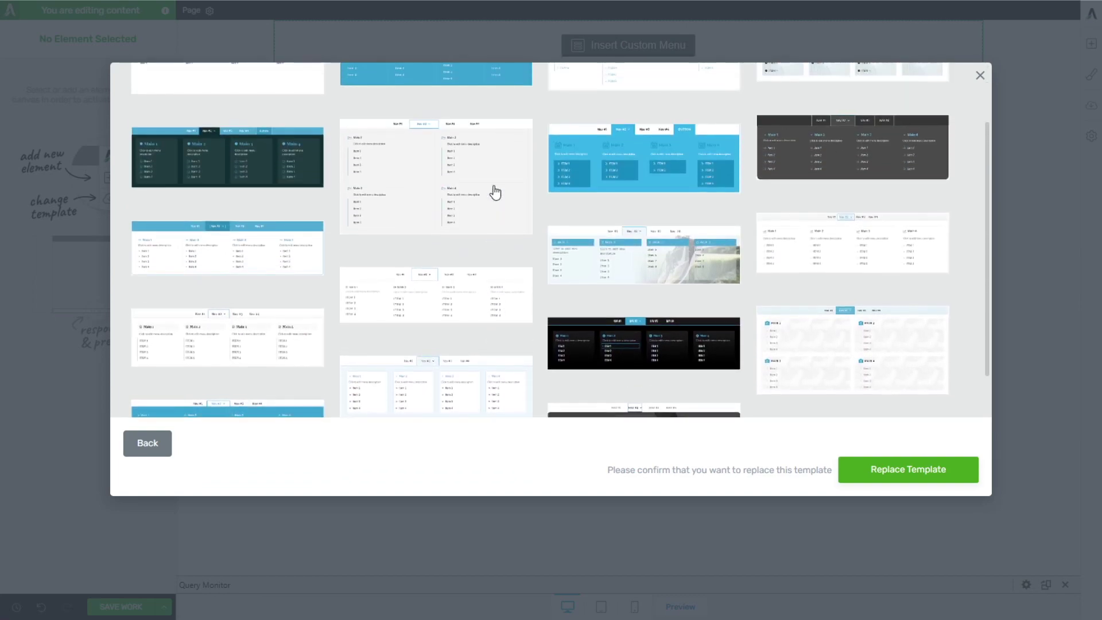
{"action": "scroll", "coordinate": [487, 192], "scroll_direction": "up", "scroll_amount": 2}
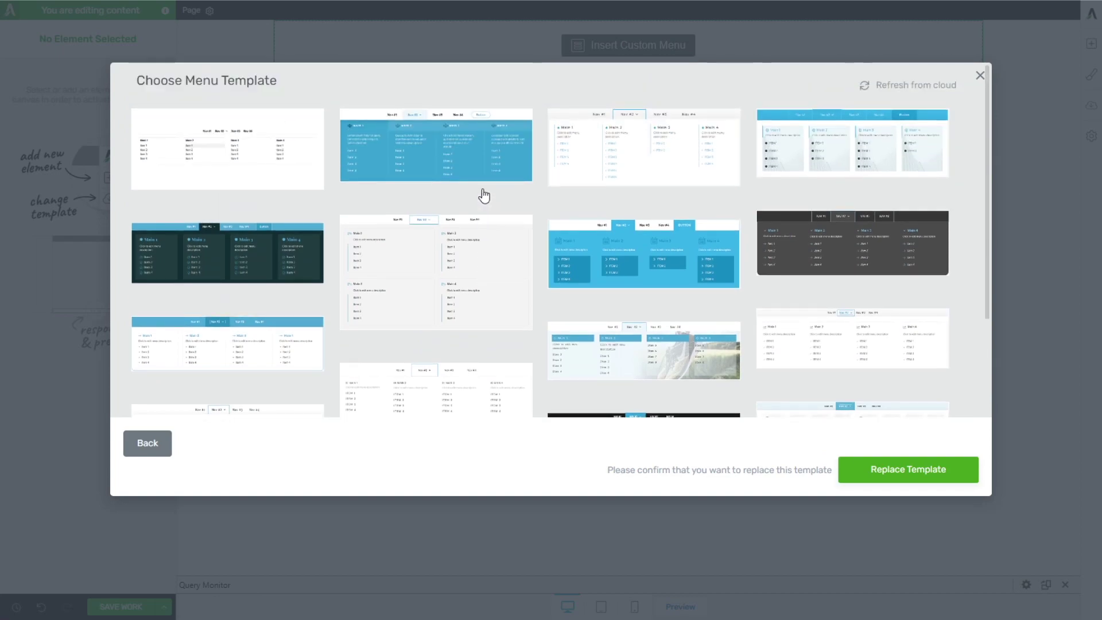
{"action": "left_click", "coordinate": [264, 138]}
{"action": "left_click", "coordinate": [922, 470]}
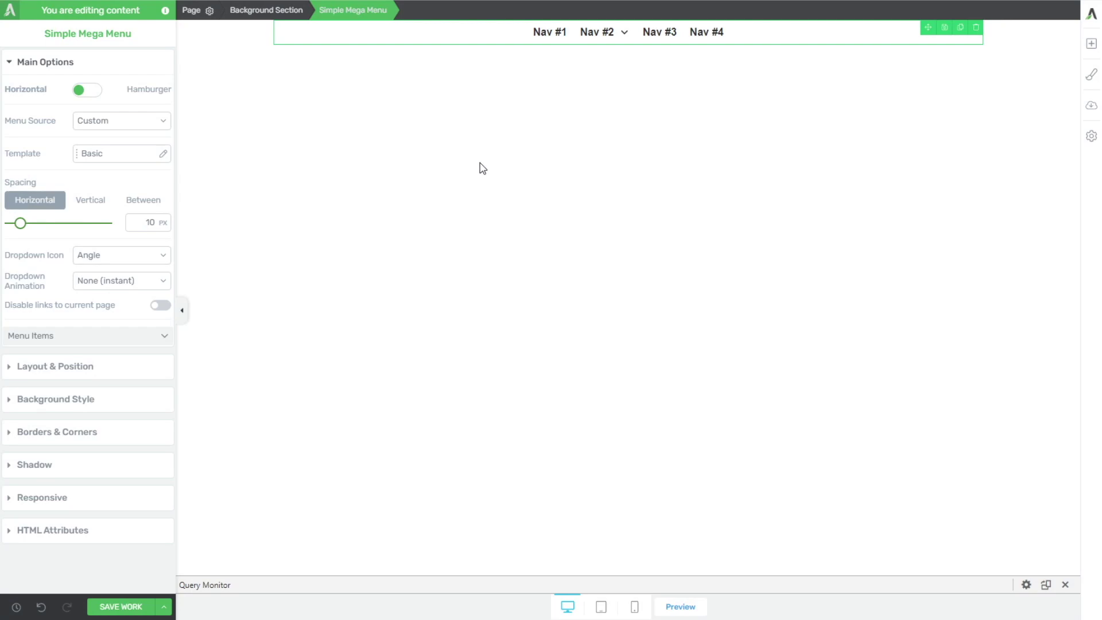
Give the background section a 248 px top margin, 617 px minimum height and 60 px top padding.
{"action": "mouse_move", "coordinate": [588, 40]}
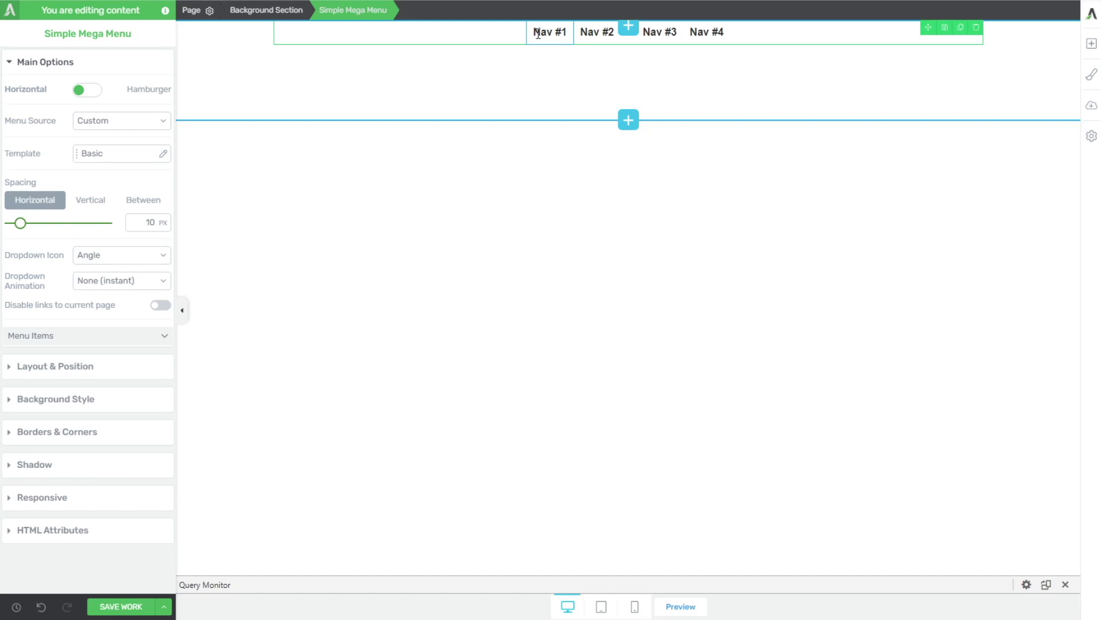
{"action": "left_click", "coordinate": [194, 72]}
{"action": "left_click", "coordinate": [41, 347]}
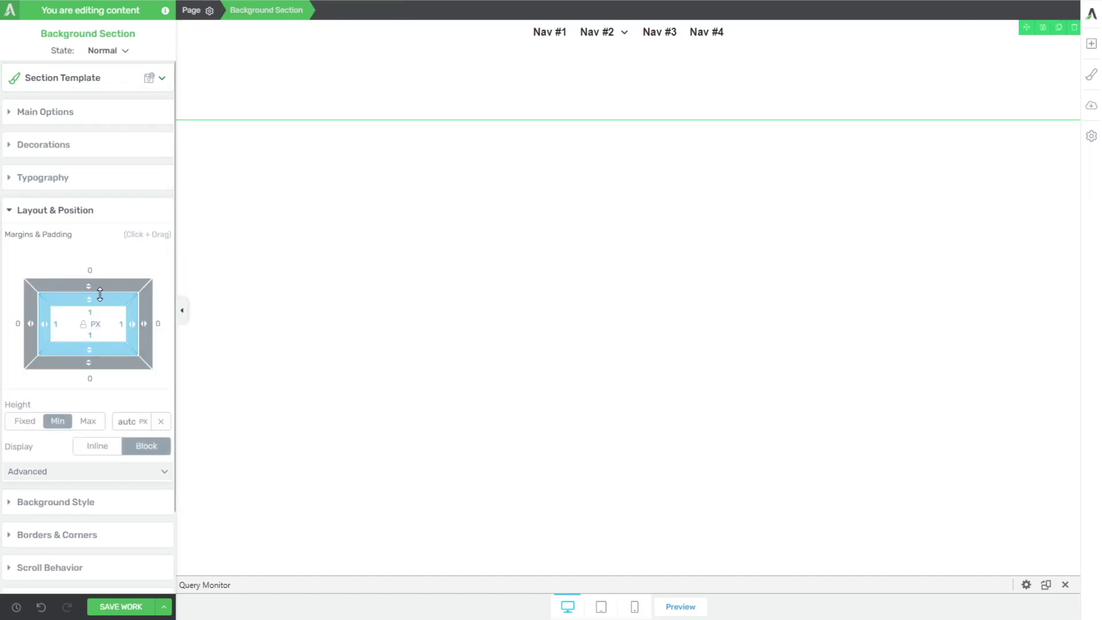
{"action": "left_click_drag", "start_coordinate": [89, 285], "coordinate": [109, 1]}
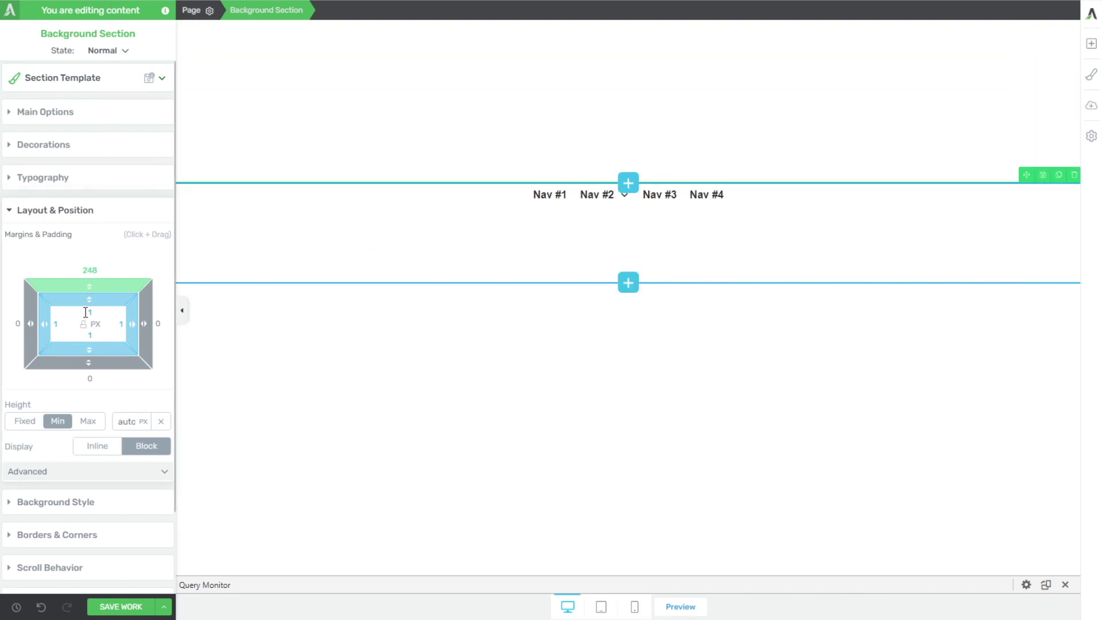
{"action": "left_click", "coordinate": [69, 112]}
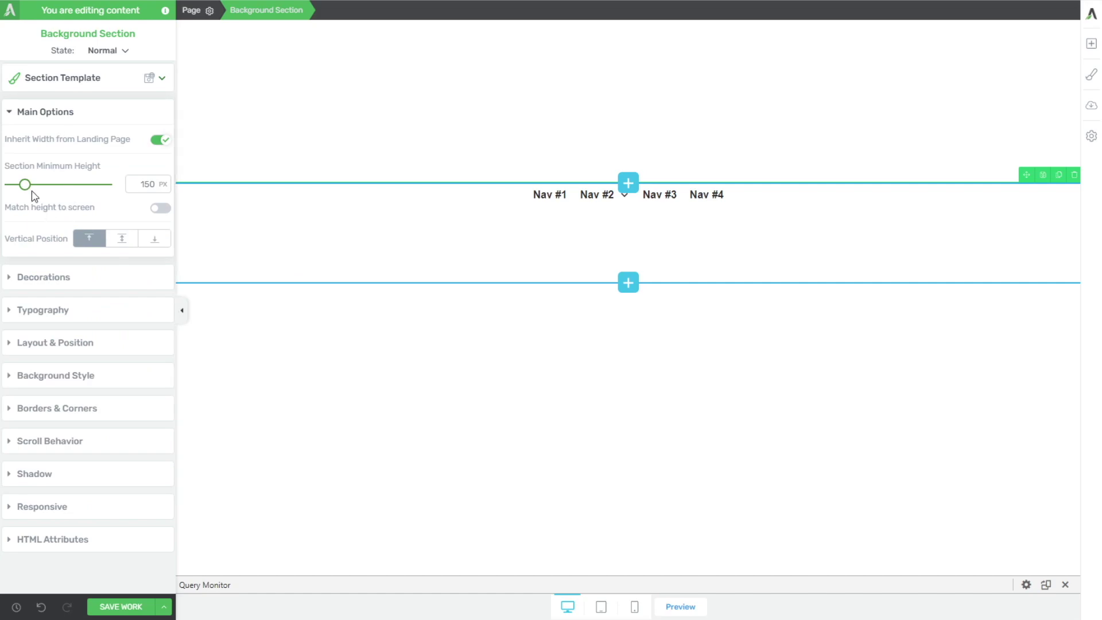
{"action": "left_click_drag", "start_coordinate": [29, 184], "coordinate": [69, 188]}
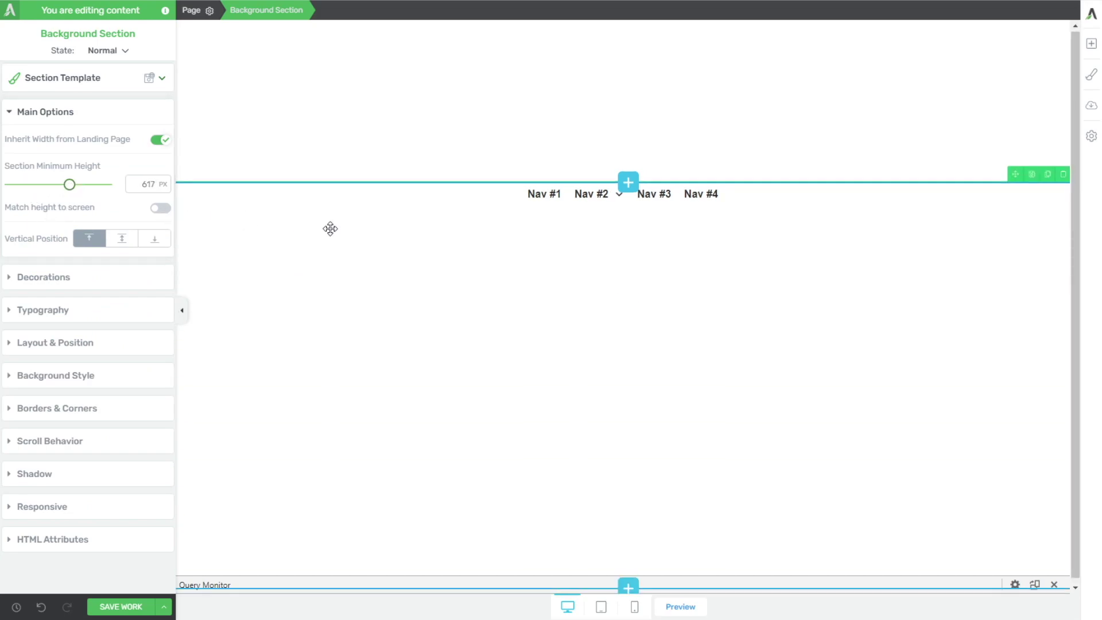
{"action": "left_click", "coordinate": [86, 344]}
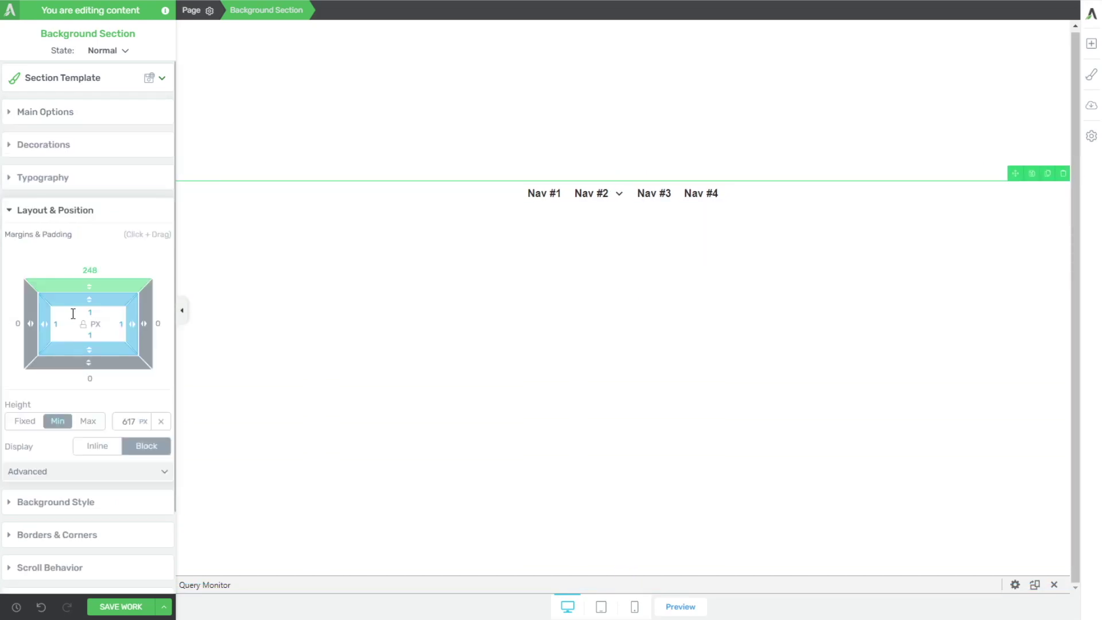
{"action": "type", "text": "60"}
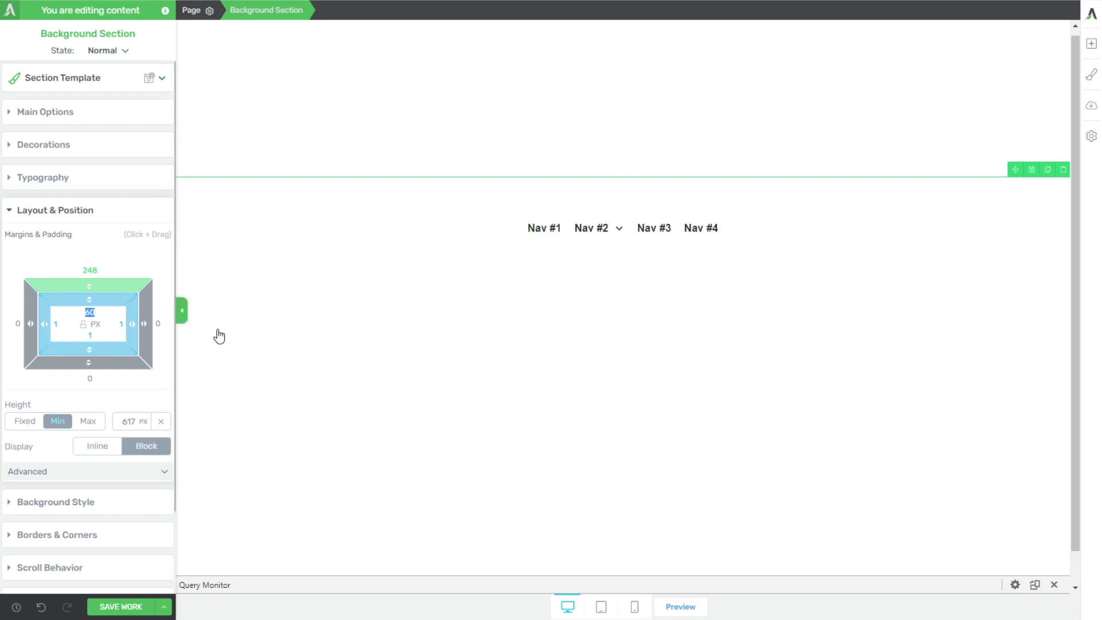
{"action": "mouse_move", "coordinate": [607, 236]}
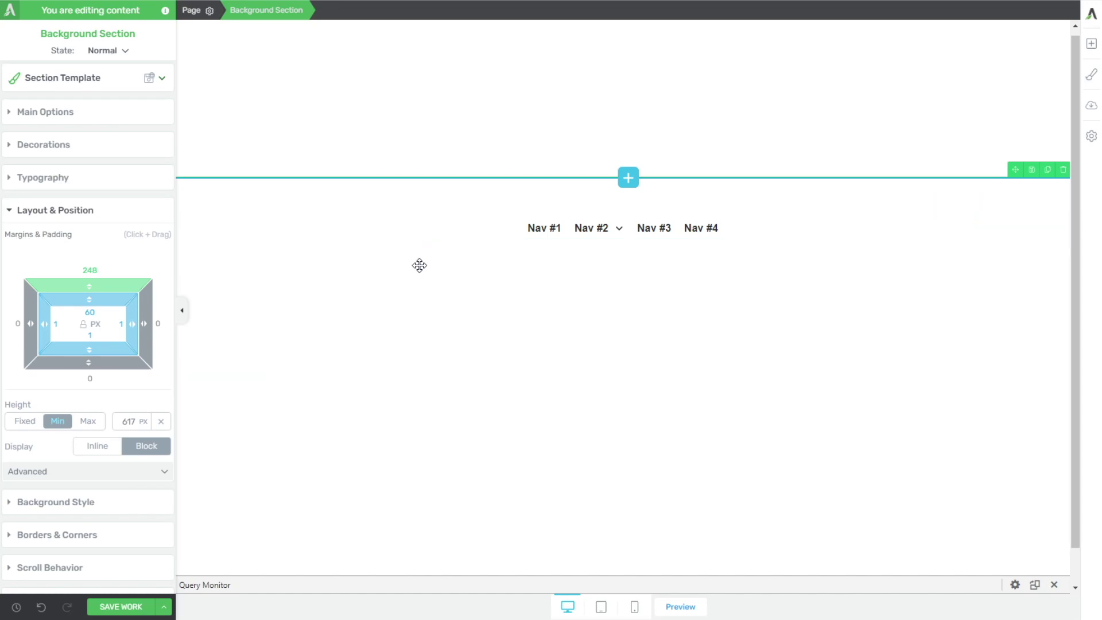
{"action": "left_click", "coordinate": [610, 230]}
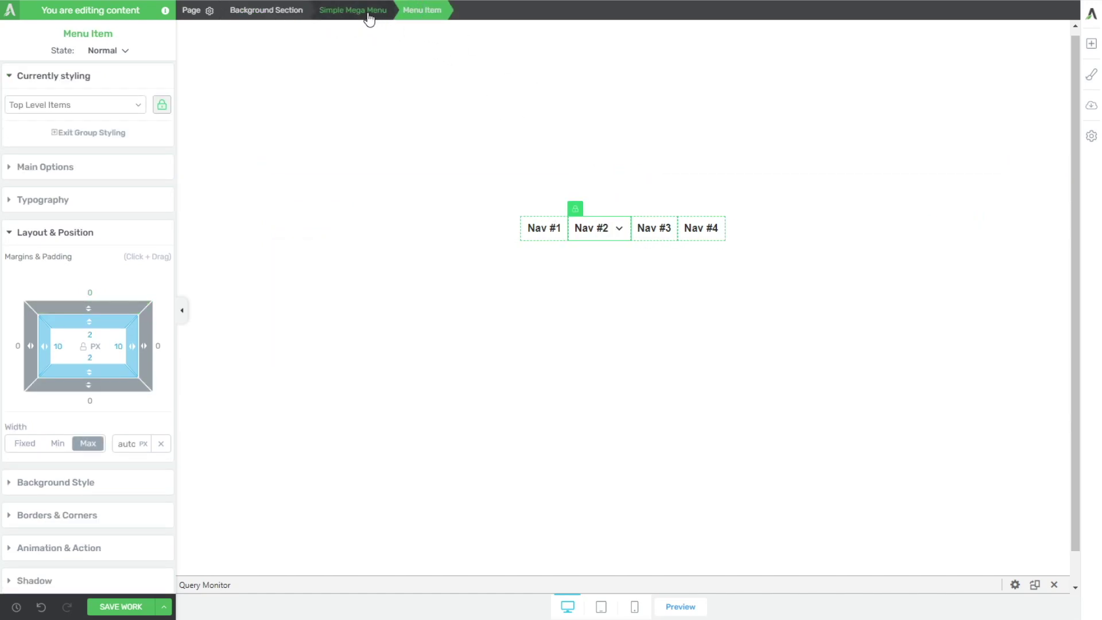
Set the Simple Mega Menu's item spacing to 27 px and show its advanced Layout & Position options.
{"action": "left_click", "coordinate": [348, 12]}
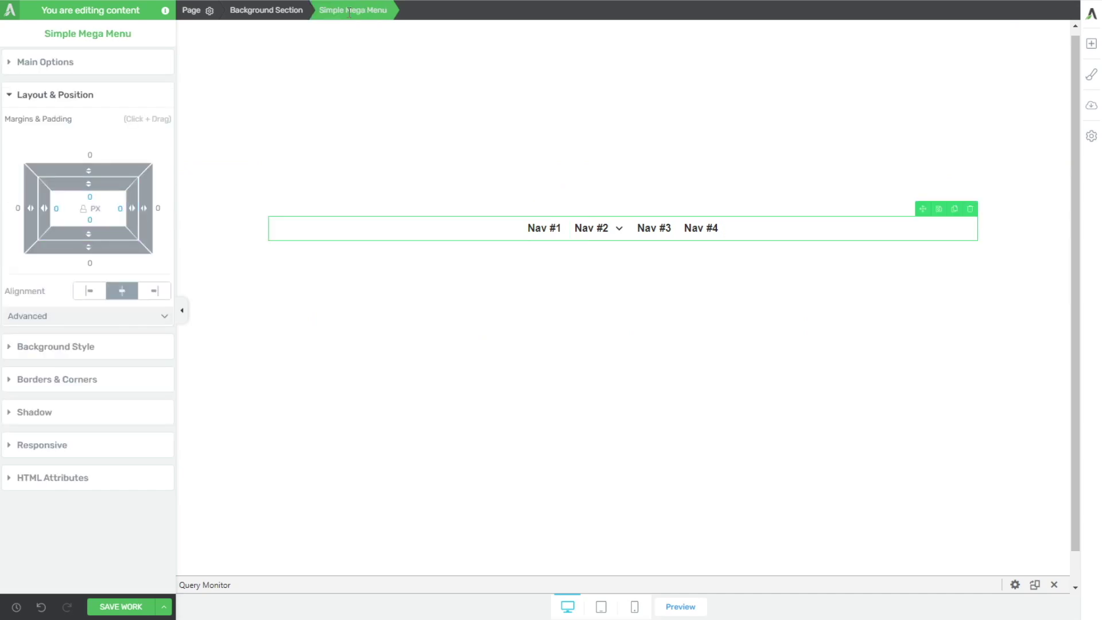
{"action": "left_click", "coordinate": [34, 63]}
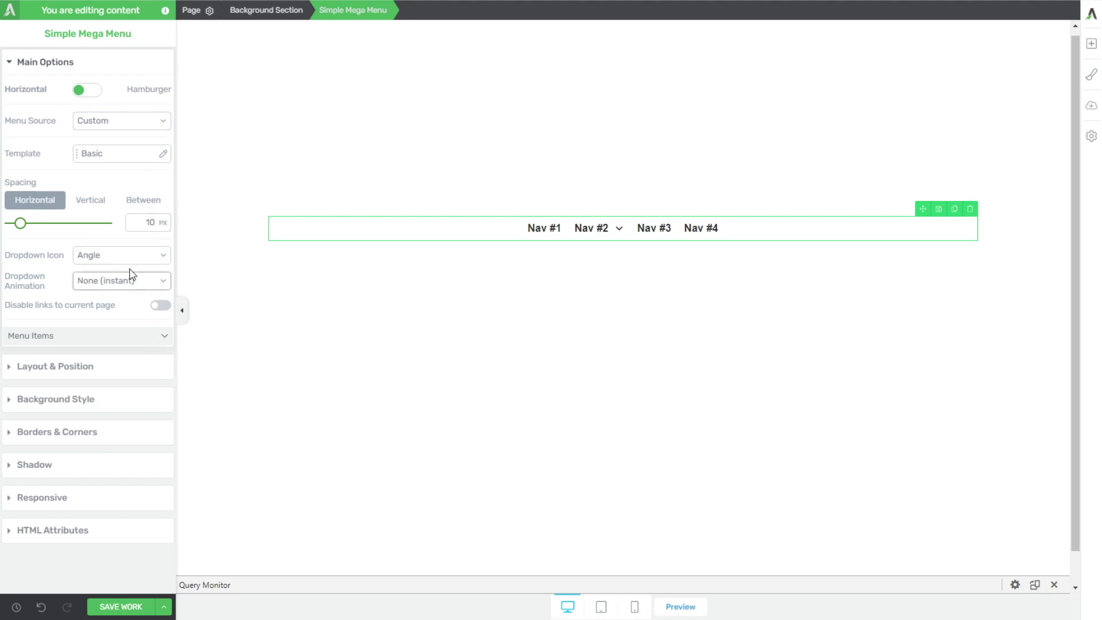
{"action": "left_click_drag", "start_coordinate": [20, 223], "coordinate": [37, 225]}
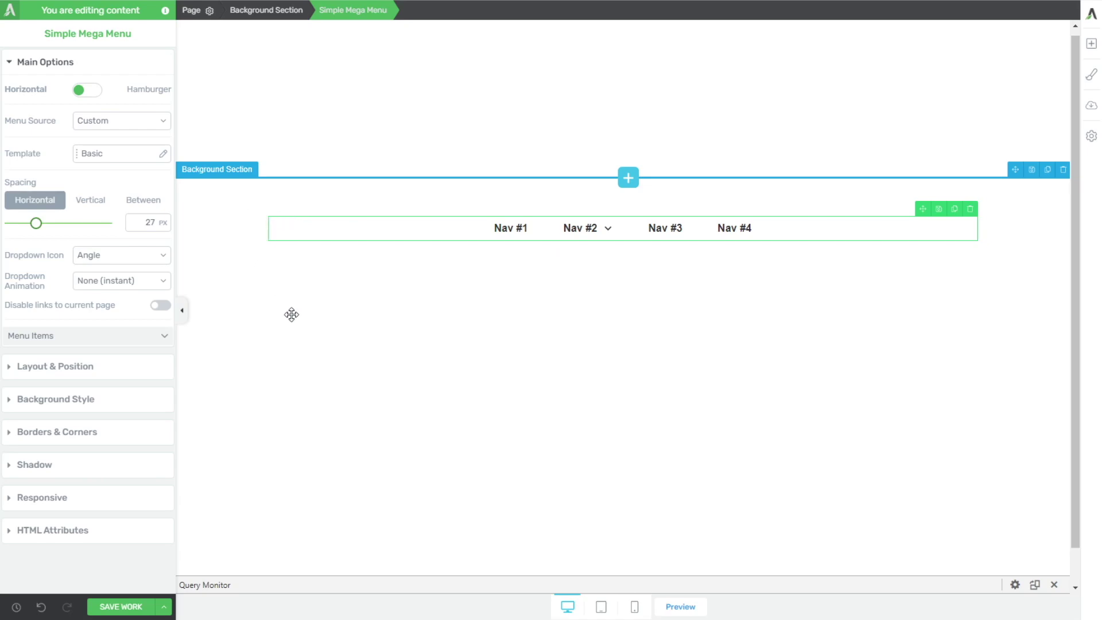
{"action": "mouse_move", "coordinate": [606, 230]}
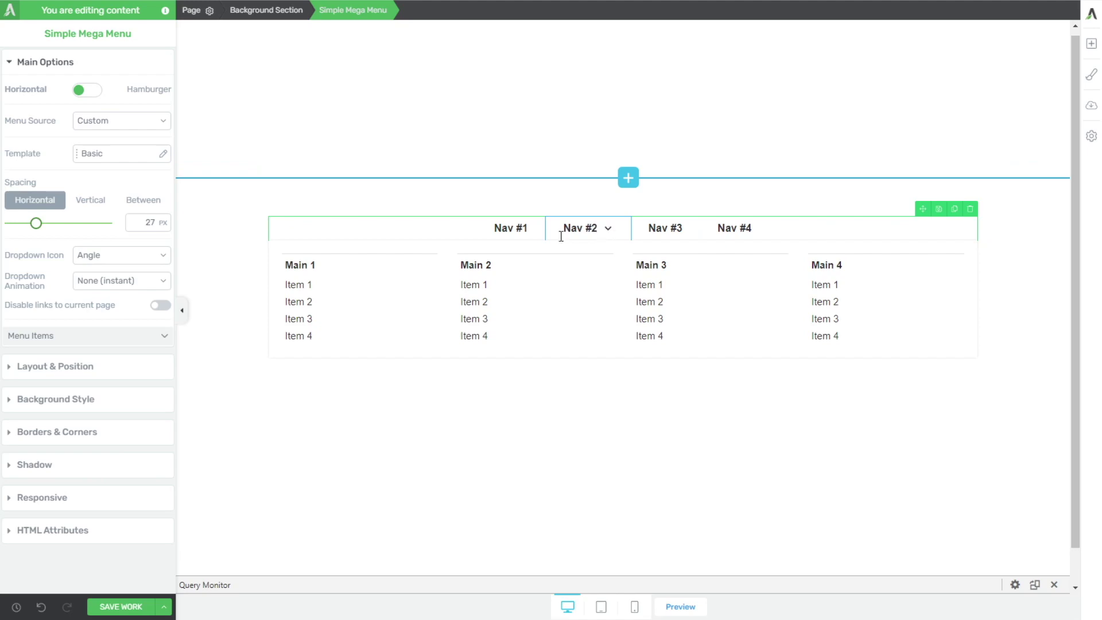
{"action": "mouse_move", "coordinate": [36, 223]}
{"action": "left_mouse_down"}
{"action": "mouse_move", "coordinate": [23, 222]}
{"action": "mouse_move", "coordinate": [36, 223]}
{"action": "left_mouse_up"}
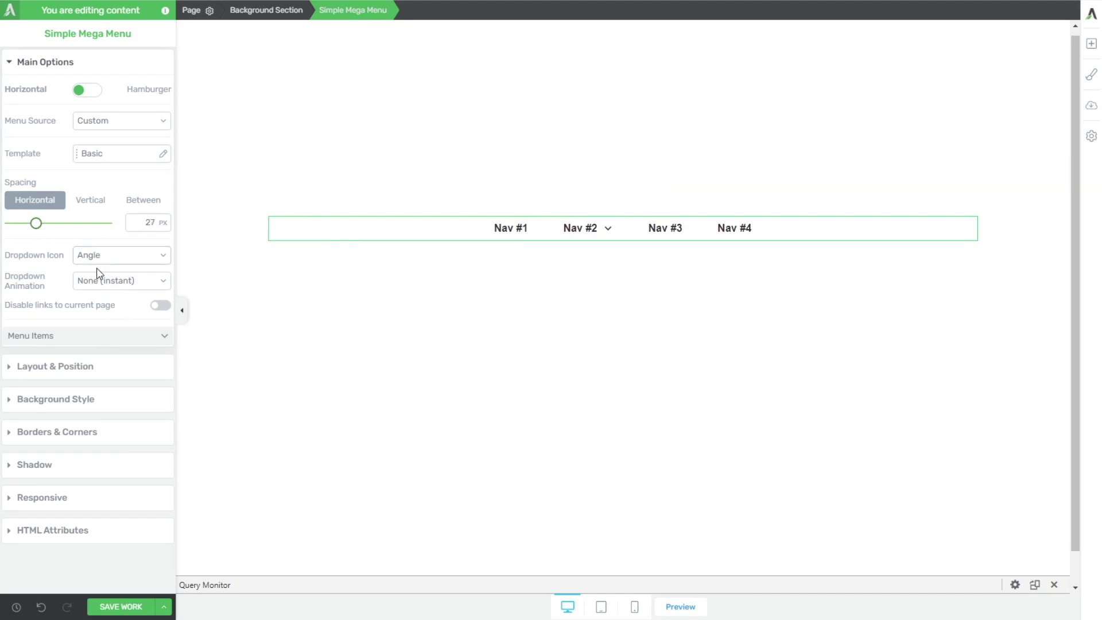
{"action": "left_click", "coordinate": [70, 372]}
{"action": "left_click", "coordinate": [133, 316]}
{"action": "left_click", "coordinate": [152, 315]}
{"action": "left_click", "coordinate": [1091, 44]}
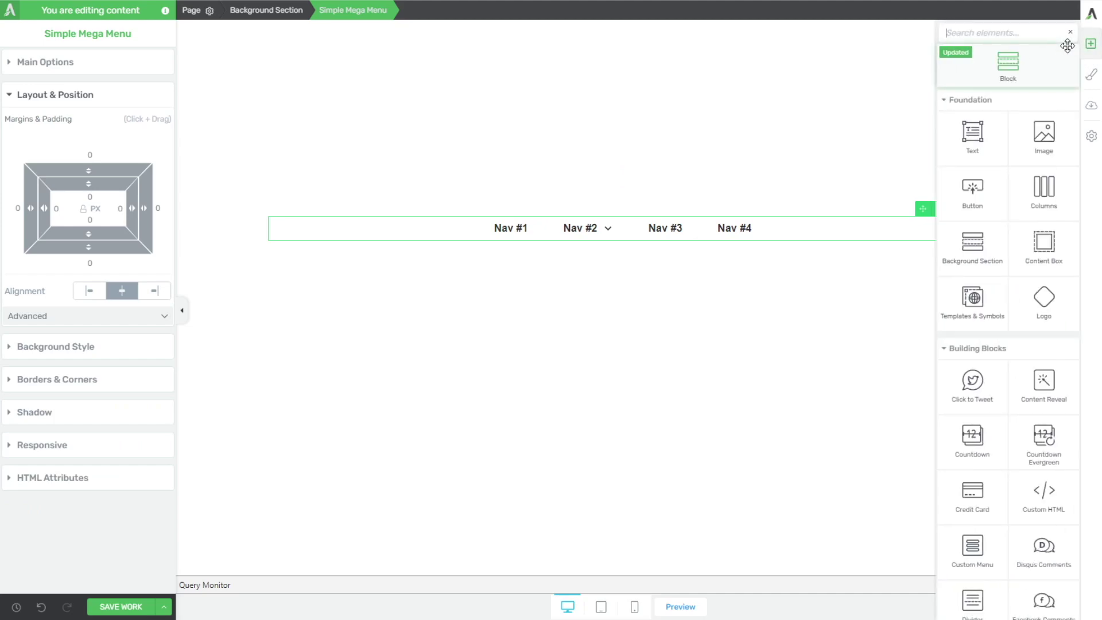
{"action": "type", "text": "content"}
{"action": "left_click_drag", "start_coordinate": [972, 183], "coordinate": [664, 224]}
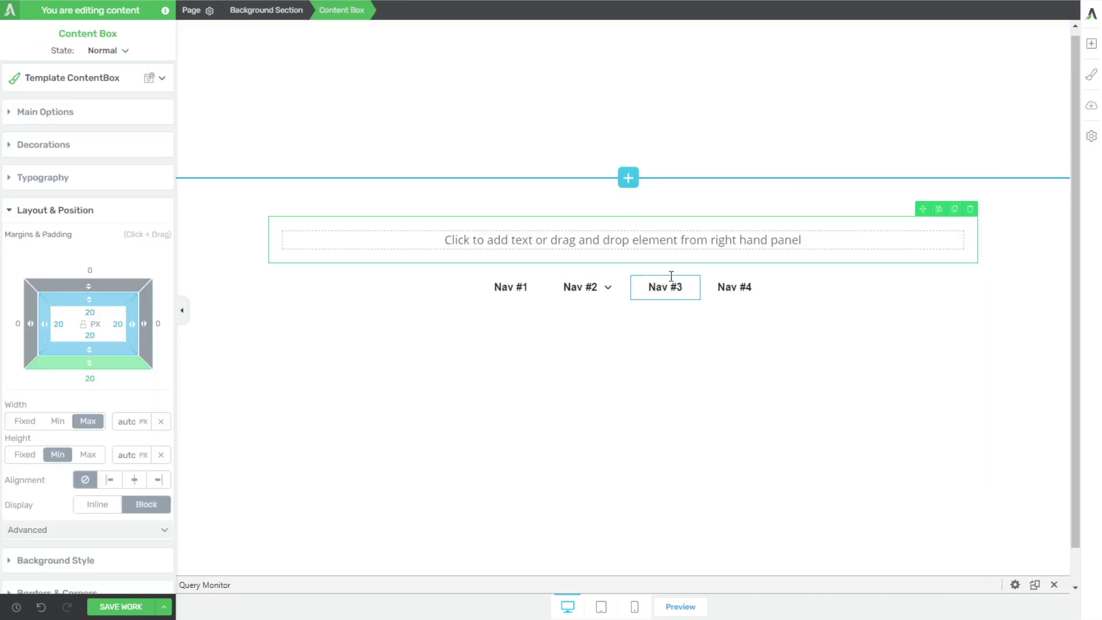
{"action": "left_click_drag", "start_coordinate": [806, 282], "coordinate": [804, 238]}
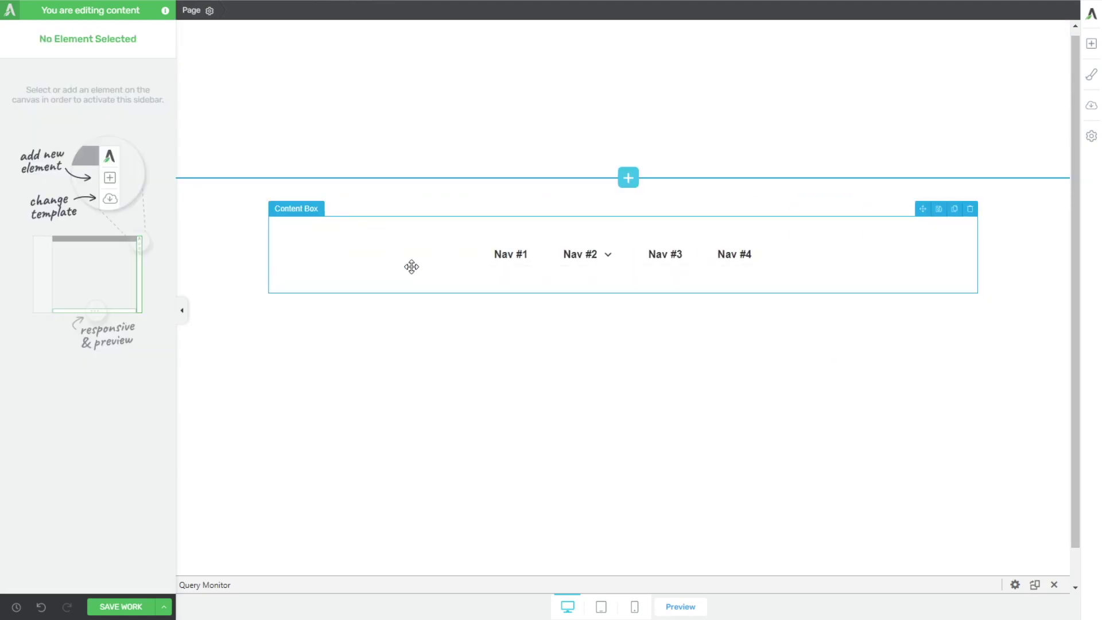
{"action": "left_click", "coordinate": [442, 224]}
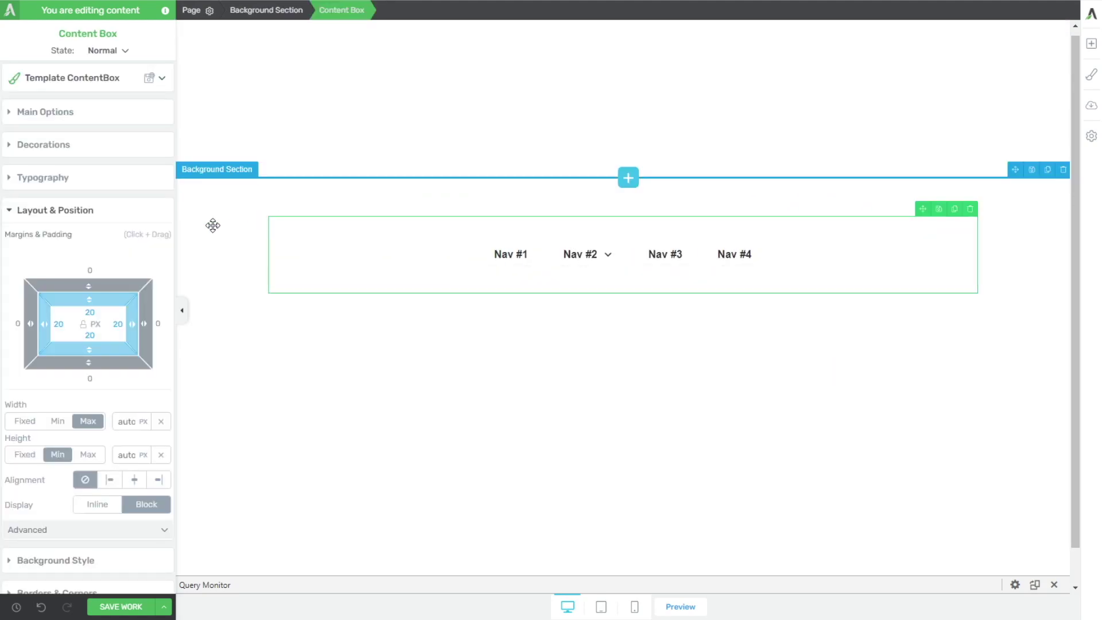
{"action": "left_click", "coordinate": [40, 114]}
{"action": "left_click_drag", "start_coordinate": [60, 157], "coordinate": [37, 159]}
{"action": "mouse_move", "coordinate": [465, 251]}
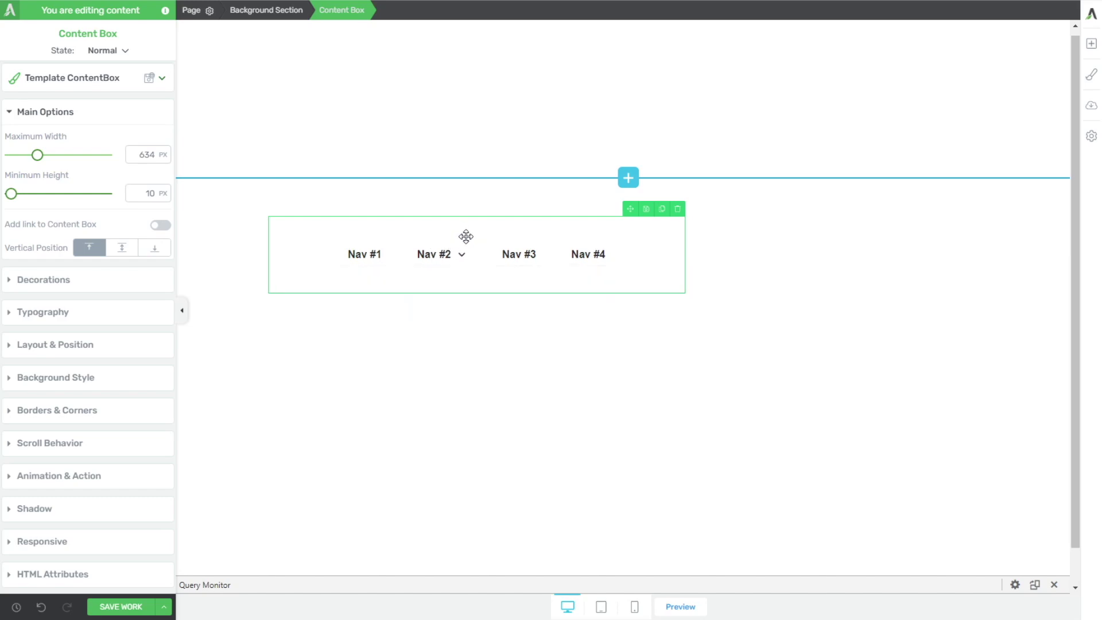
{"action": "left_click", "coordinate": [679, 210]}
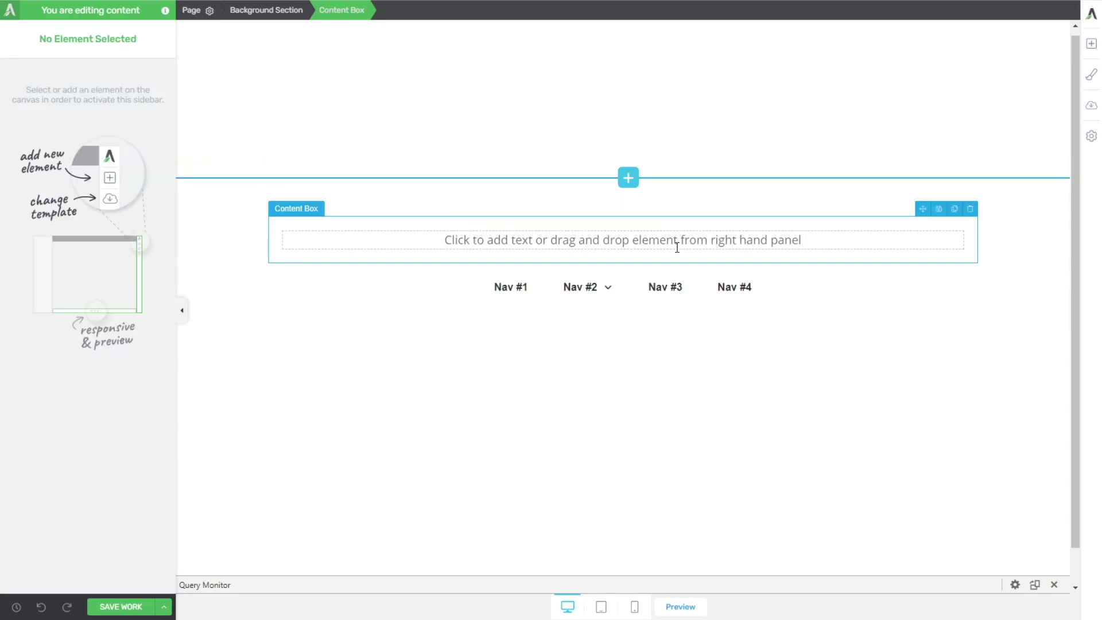
{"action": "mouse_move", "coordinate": [584, 235]}
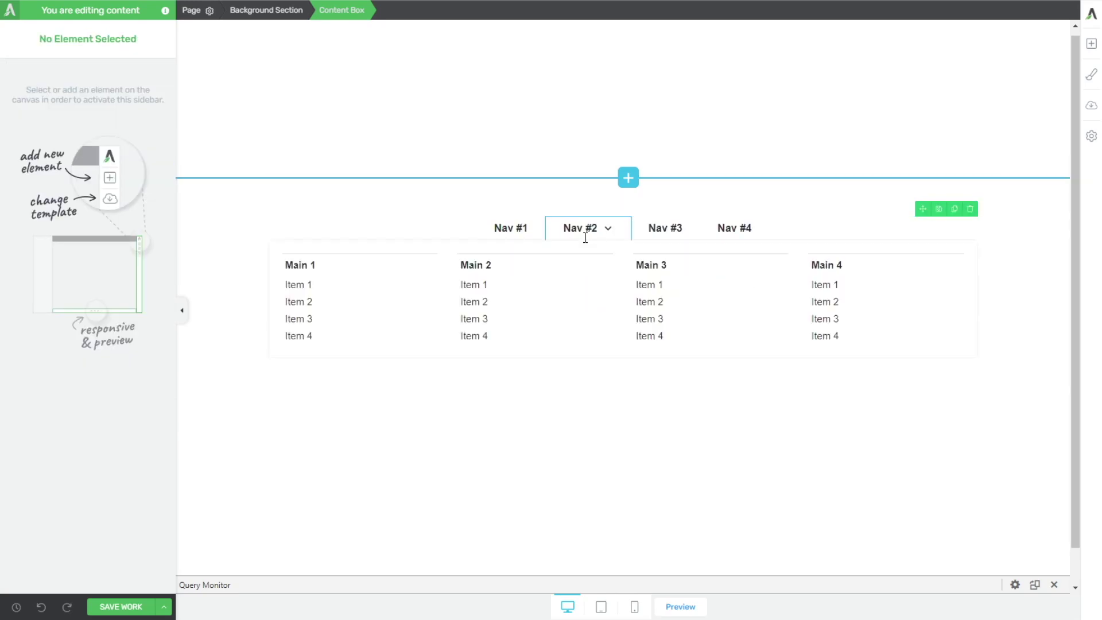
Select the Nav #2 dropdown panel with 'All Dropdowns' chosen under Currently styling.
{"action": "left_click", "coordinate": [578, 259]}
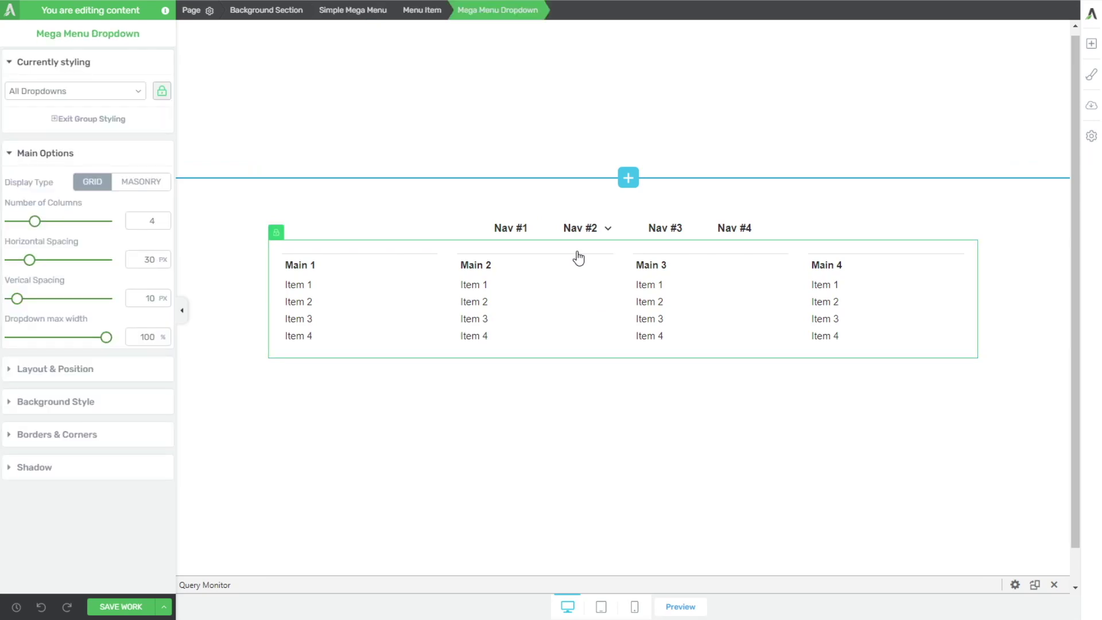
{"action": "left_click", "coordinate": [607, 228]}
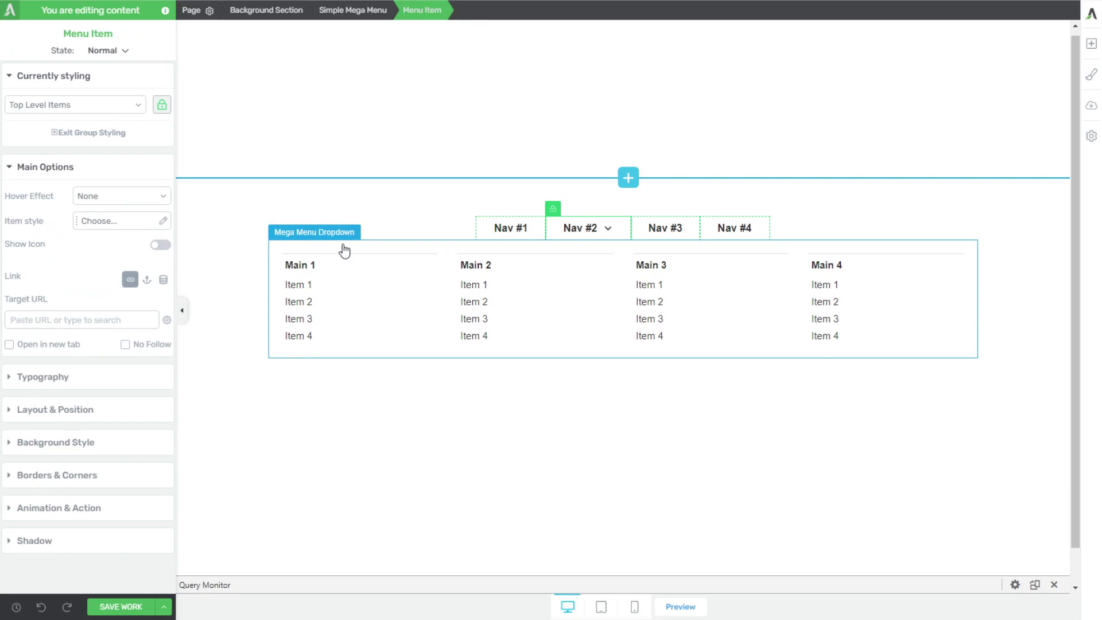
{"action": "mouse_move", "coordinate": [607, 229]}
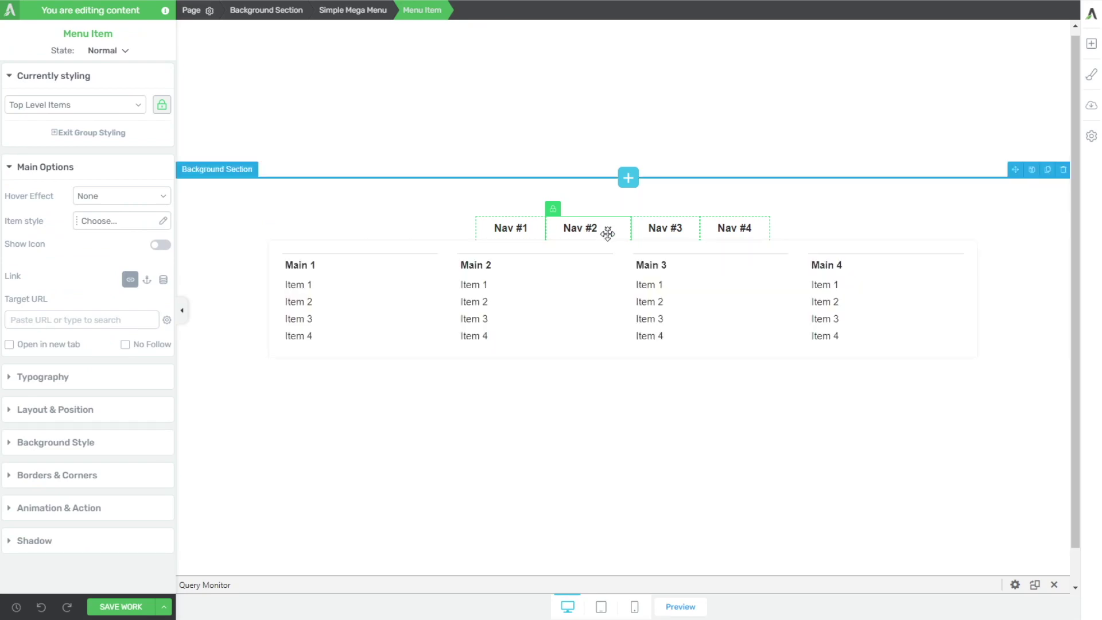
{"action": "left_click", "coordinate": [615, 254]}
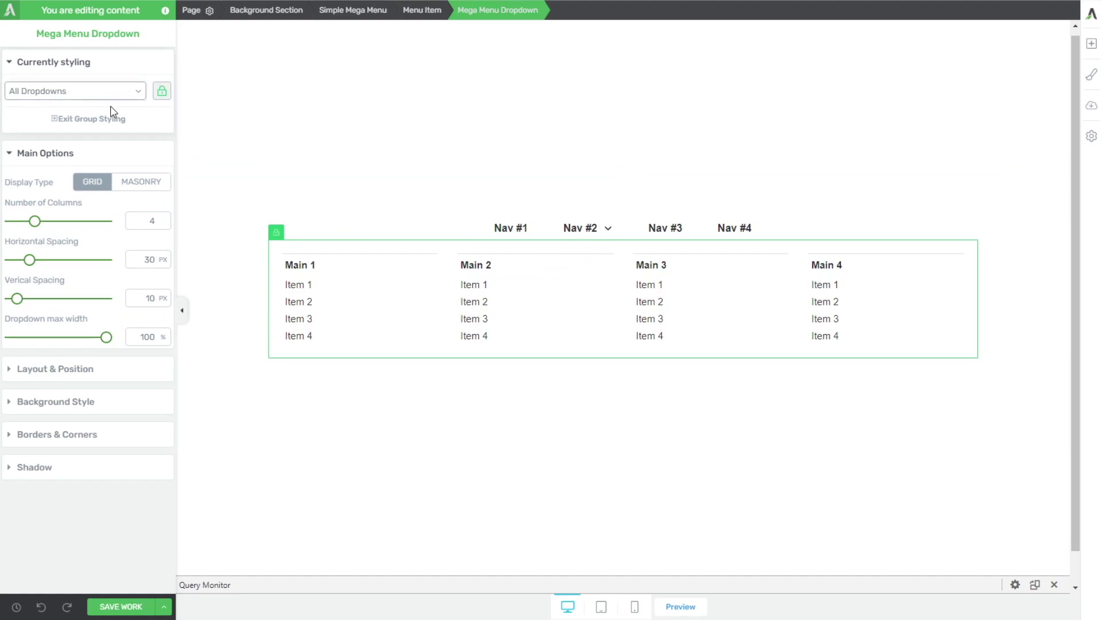
{"action": "left_click", "coordinate": [63, 112]}
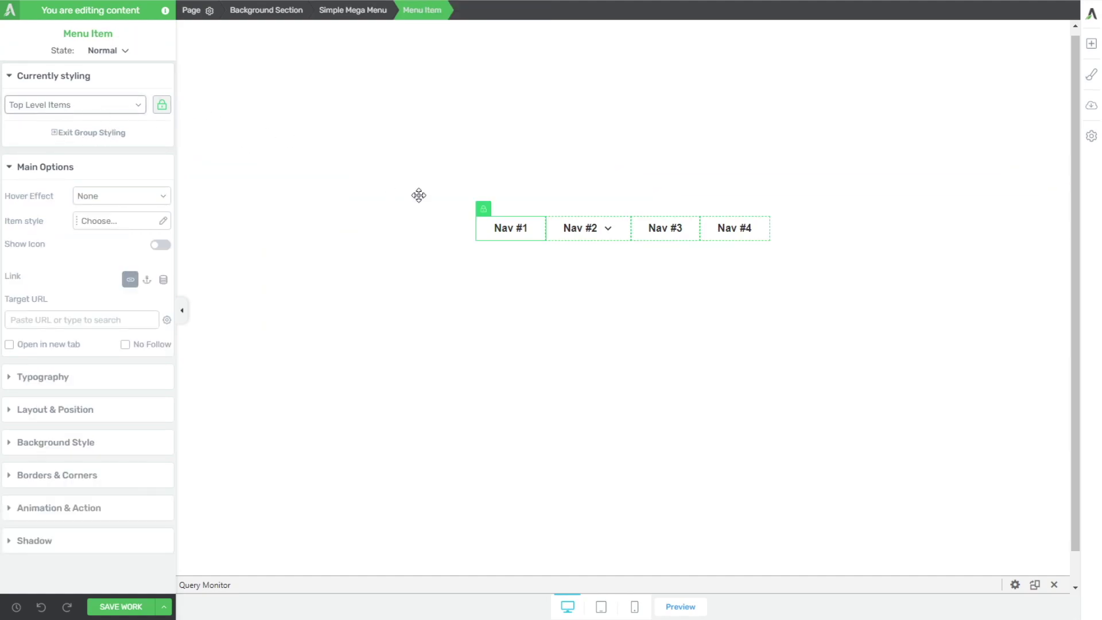
{"action": "left_click", "coordinate": [60, 134]}
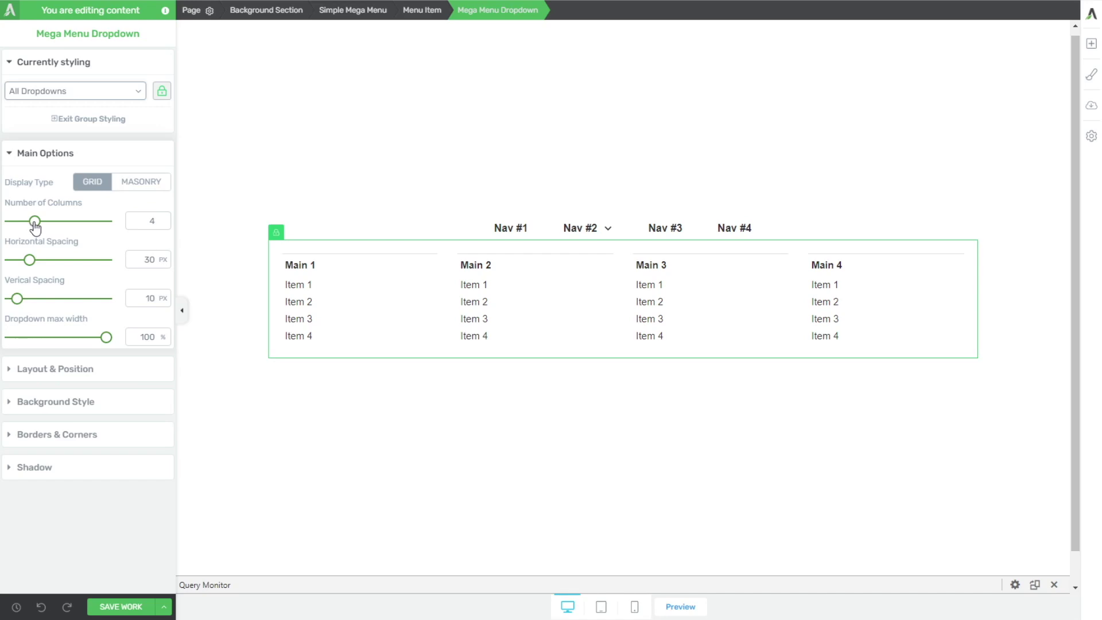
Set the dropdown to 2 columns with an Athens Gray #eceef3 background.
{"action": "left_click_drag", "start_coordinate": [33, 221], "coordinate": [11, 222]}
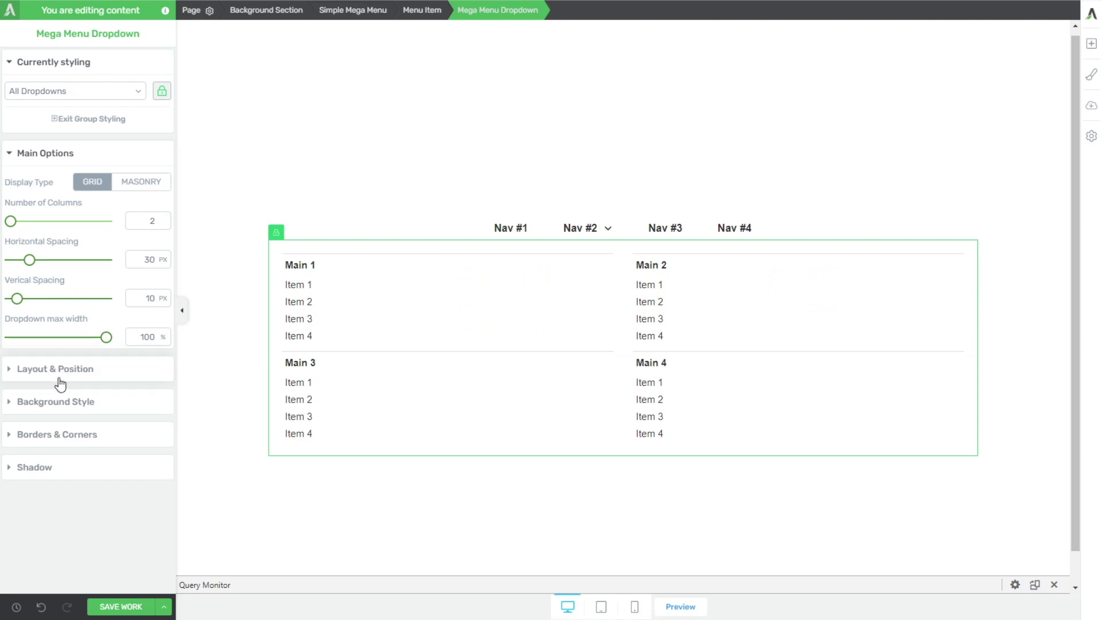
{"action": "left_click", "coordinate": [59, 403]}
{"action": "left_click", "coordinate": [15, 303]}
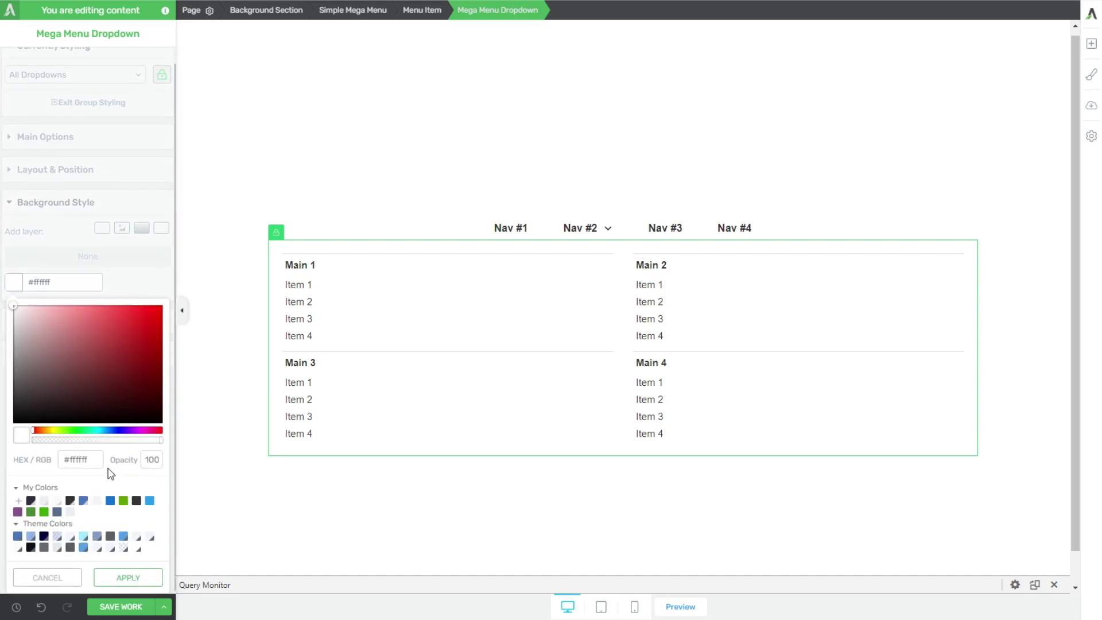
{"action": "left_click", "coordinate": [70, 512]}
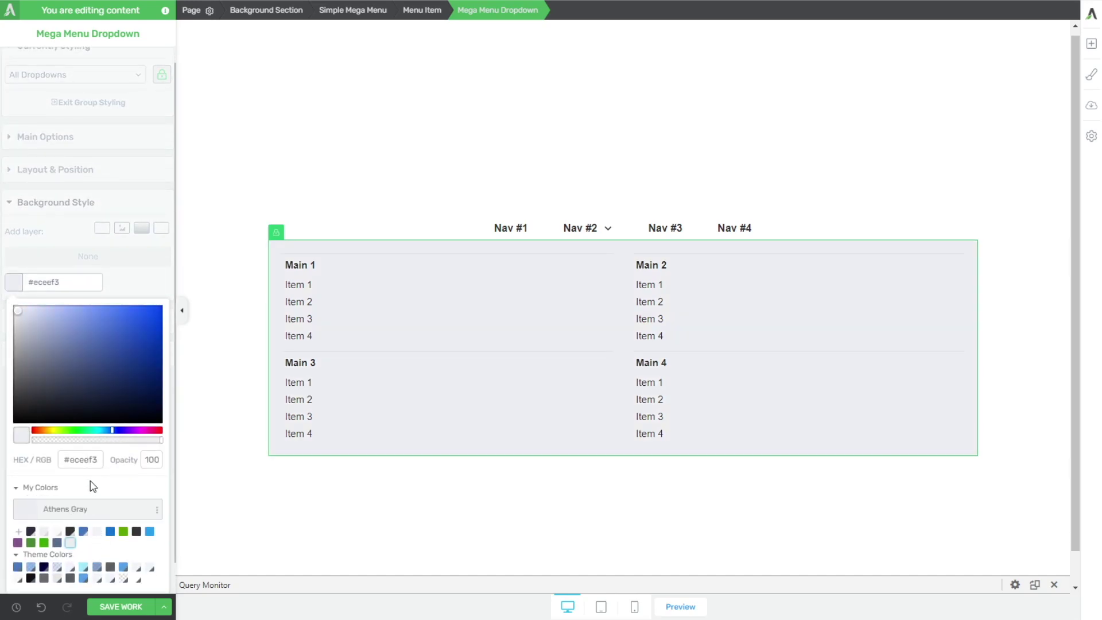
{"action": "scroll", "coordinate": [93, 486], "scroll_direction": "down", "scroll_amount": 1}
{"action": "left_click", "coordinate": [122, 575]}
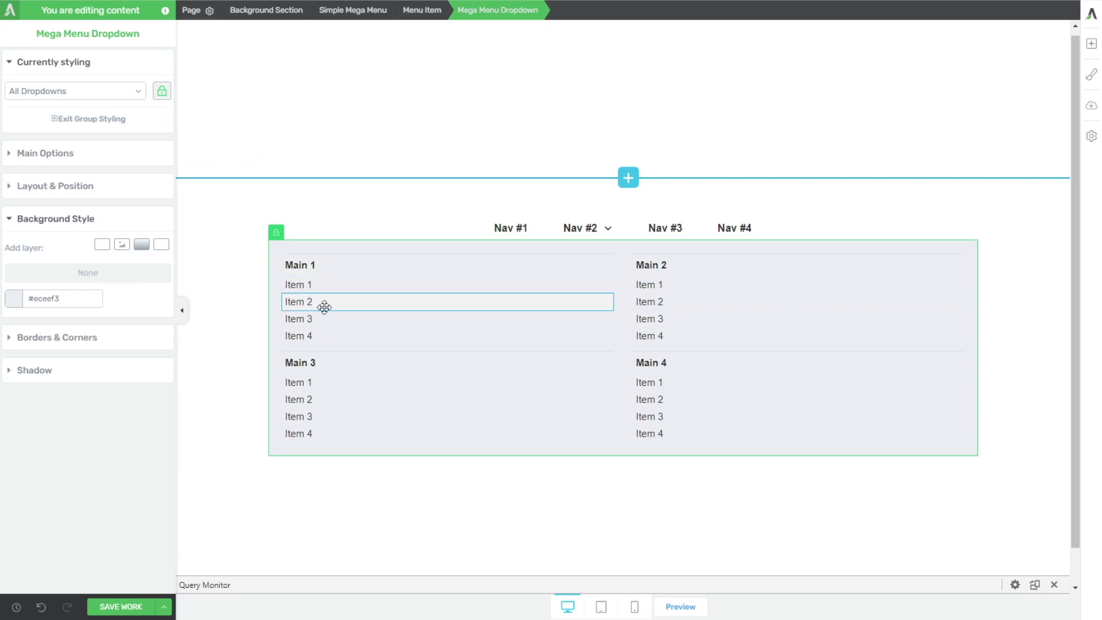
{"action": "left_click", "coordinate": [364, 265]}
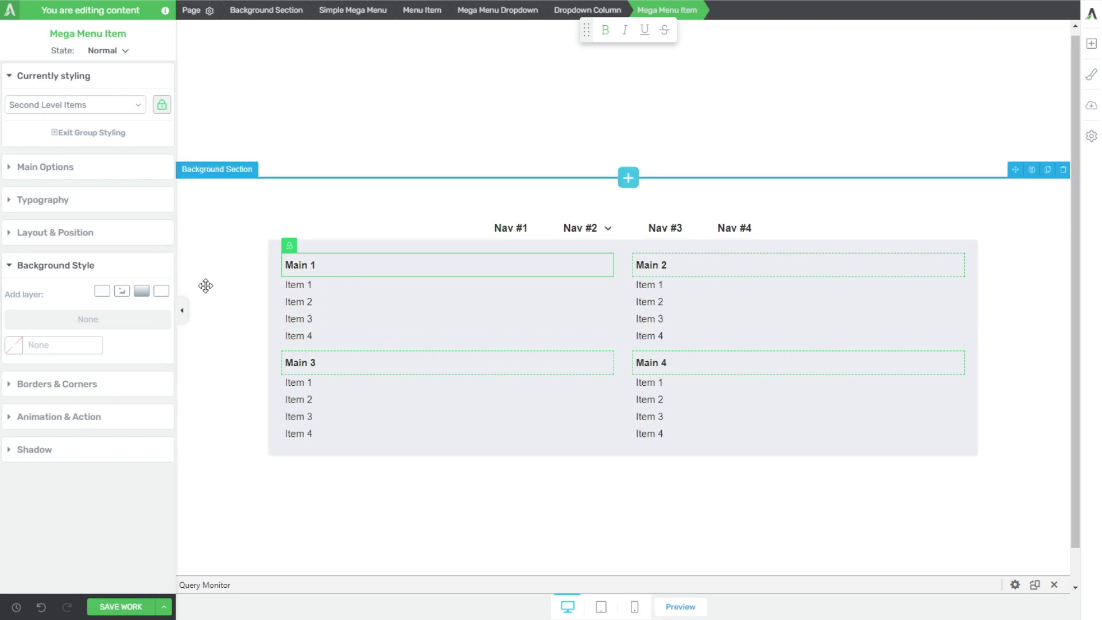
Apply a white #ffffff background to the Main 1–4 column headings.
{"action": "left_click", "coordinate": [62, 344]}
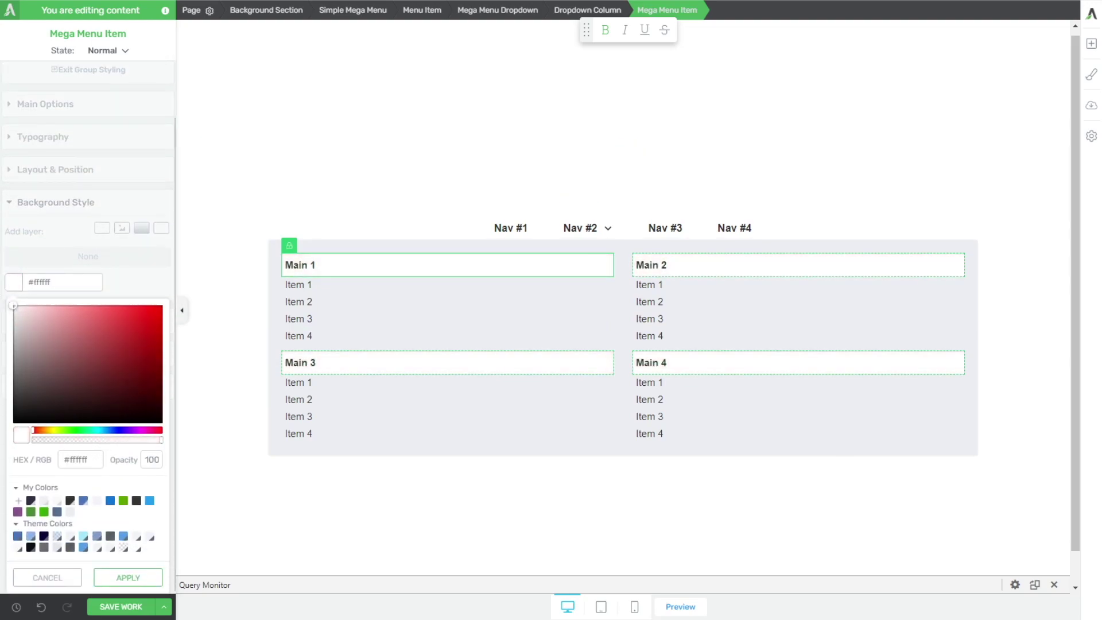
{"action": "left_click", "coordinate": [129, 578]}
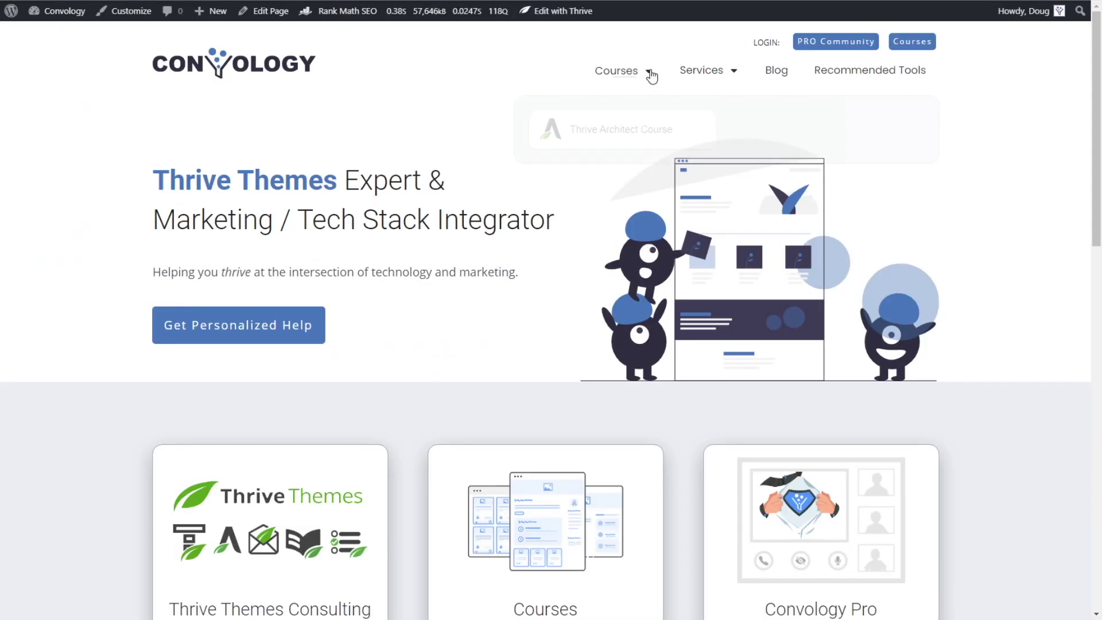
{"action": "mouse_move", "coordinate": [728, 71]}
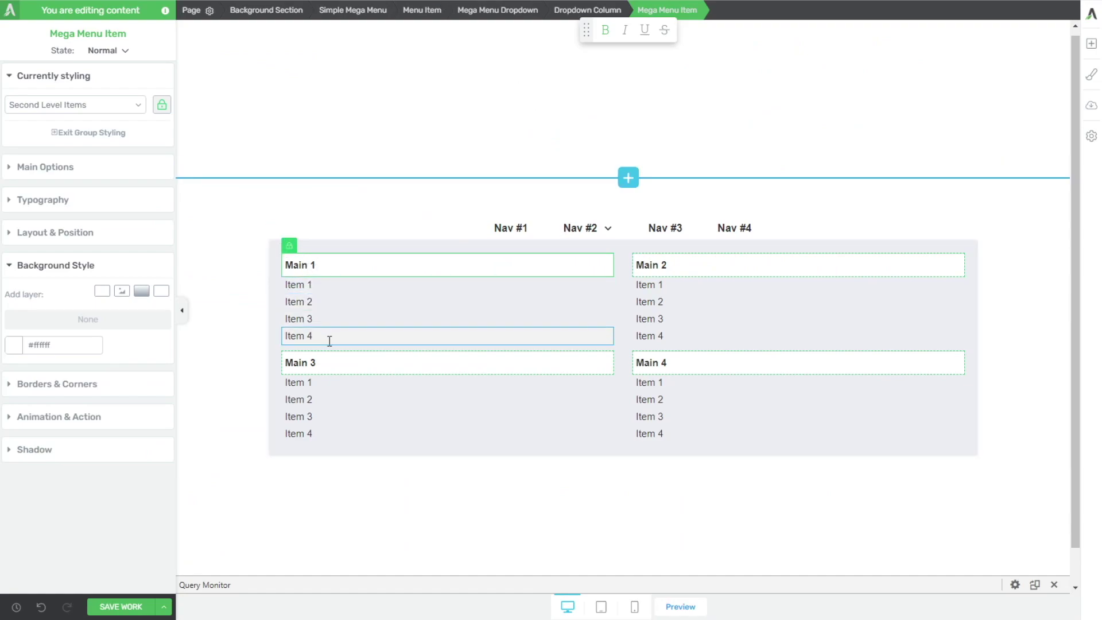
Show the Simple Mega Menu's Menu Items list in its main options.
{"action": "left_click", "coordinate": [330, 335]}
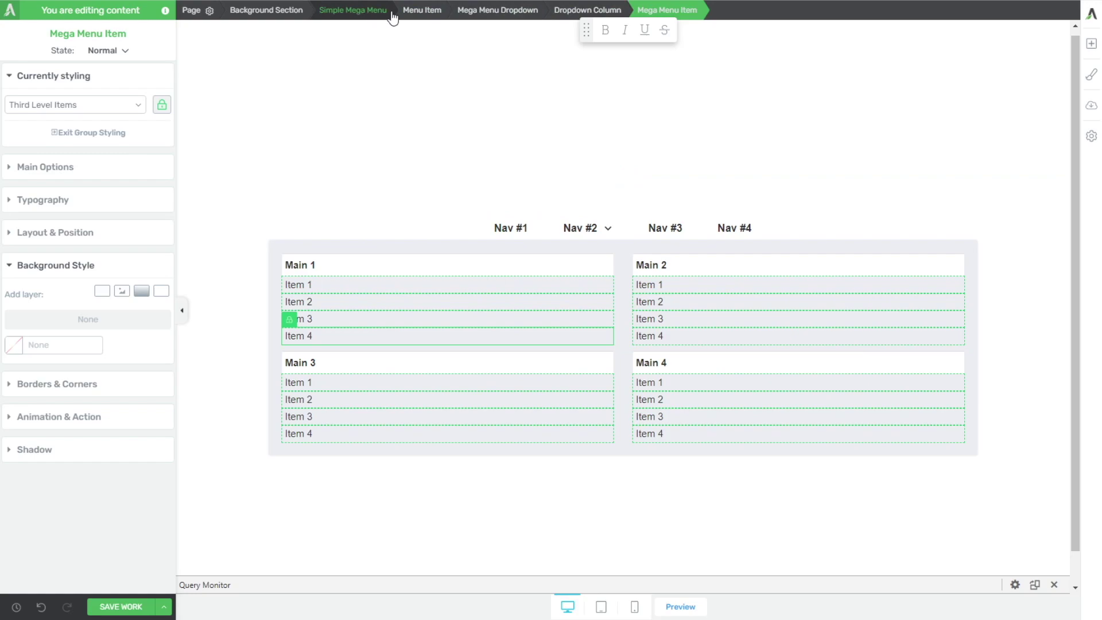
{"action": "left_click", "coordinate": [341, 11]}
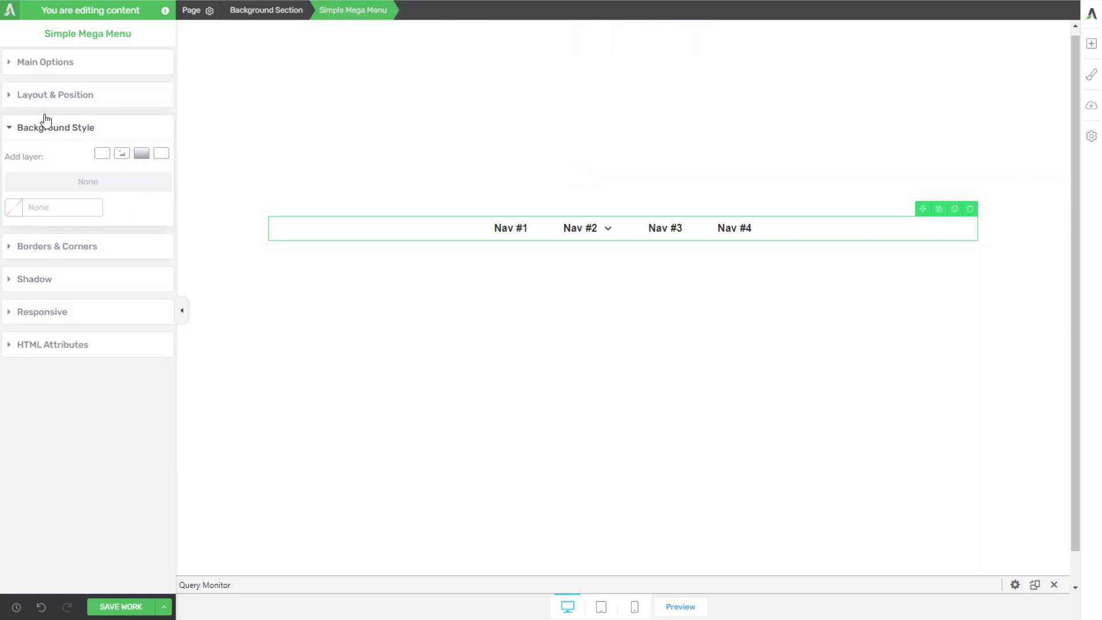
{"action": "left_click", "coordinate": [49, 61]}
{"action": "left_click", "coordinate": [141, 337]}
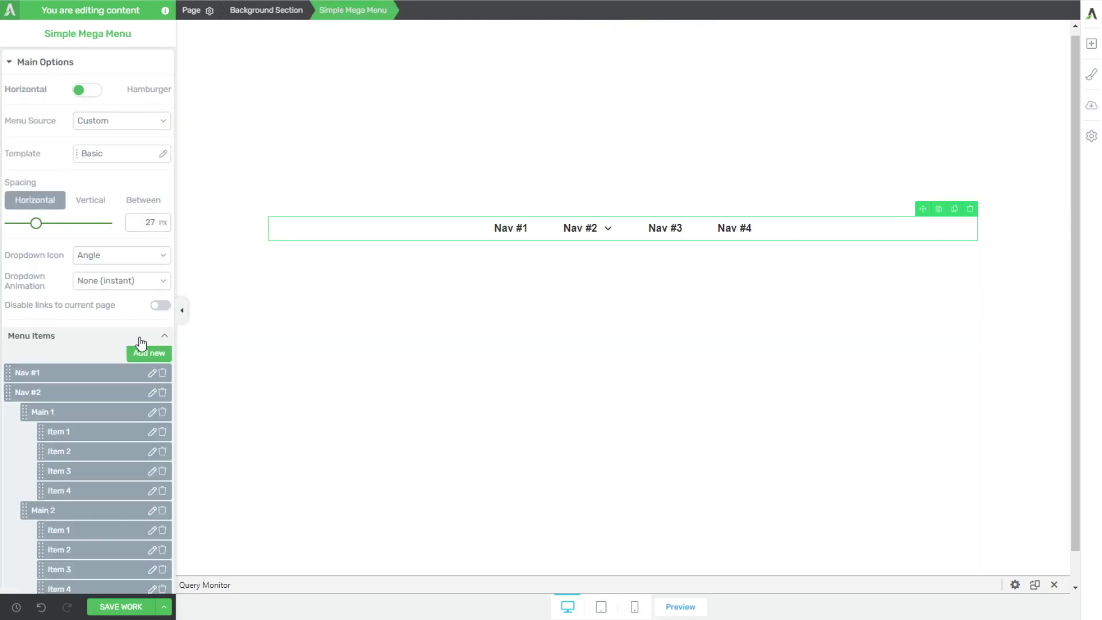
{"action": "scroll", "coordinate": [123, 366], "scroll_direction": "down", "scroll_amount": 6}
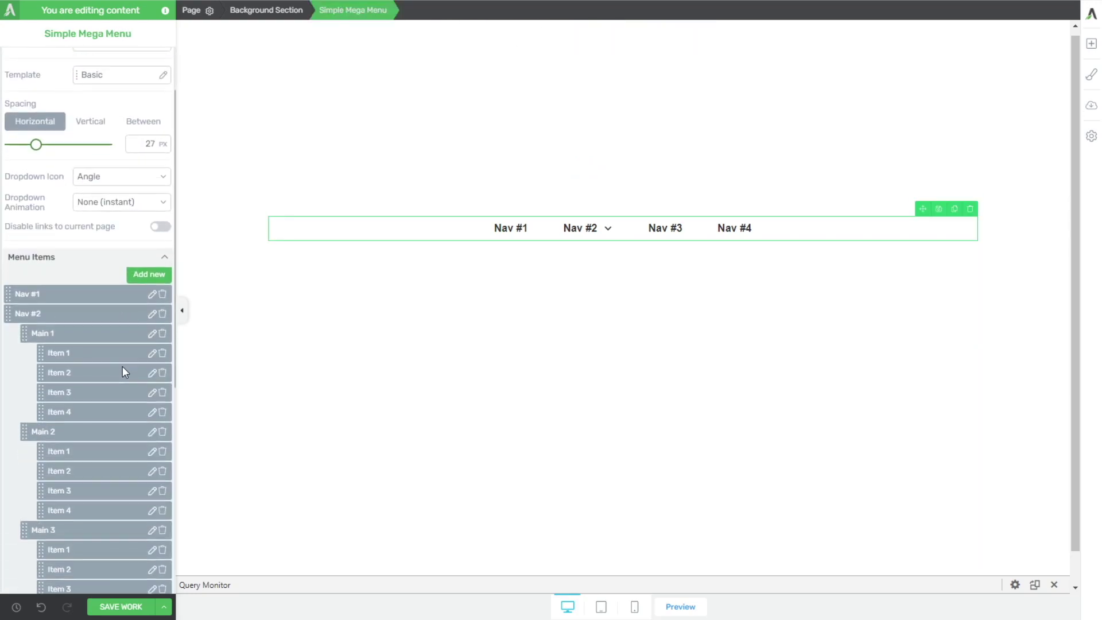
Delete every sub-item under Main 4, Main 3, Main 2 and Main 1.
{"action": "left_click", "coordinate": [162, 457]}
{"action": "left_click", "coordinate": [163, 457]}
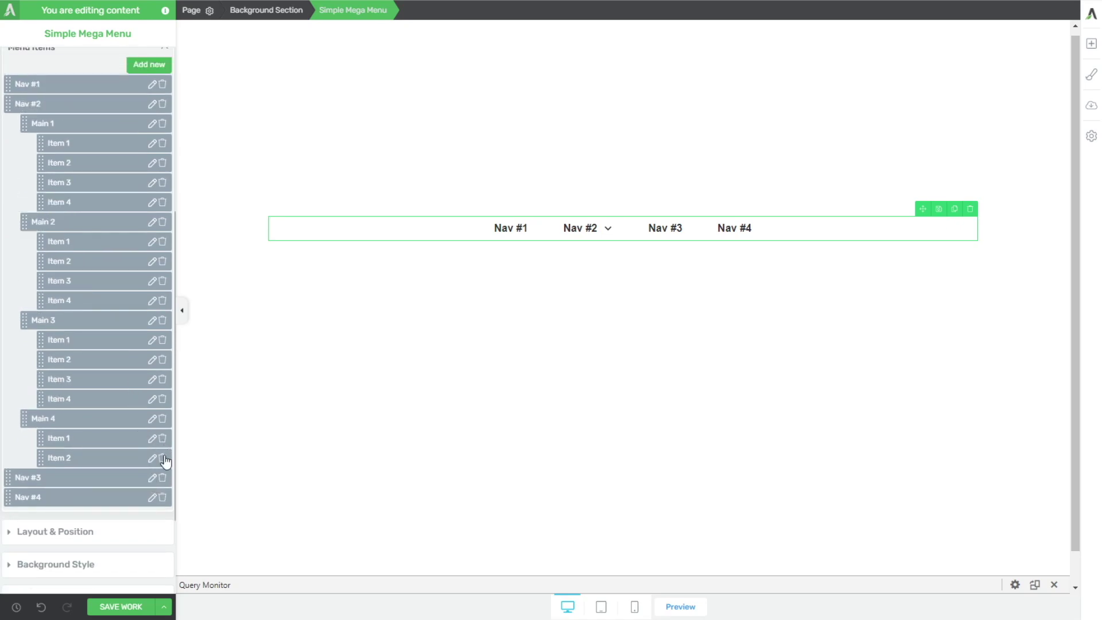
{"action": "left_click", "coordinate": [163, 457]}
{"action": "left_click", "coordinate": [163, 456]}
{"action": "left_click", "coordinate": [163, 439]}
{"action": "left_click", "coordinate": [163, 439]}
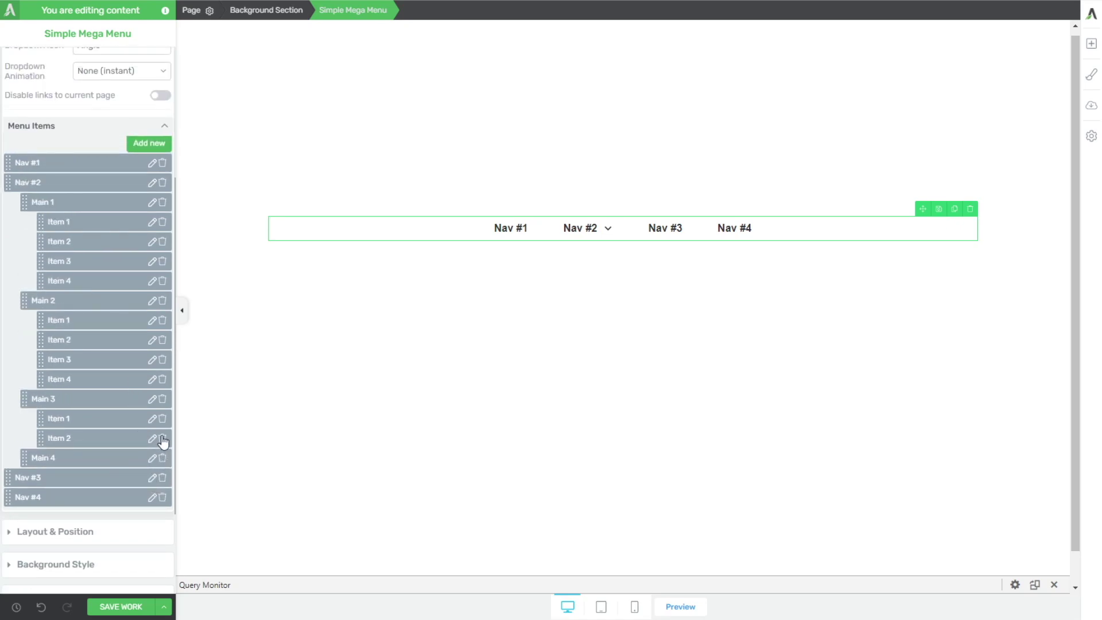
{"action": "left_click", "coordinate": [163, 440]}
{"action": "left_click", "coordinate": [163, 439]}
{"action": "left_click", "coordinate": [164, 422]}
{"action": "left_click", "coordinate": [164, 421]}
{"action": "left_click", "coordinate": [164, 420]}
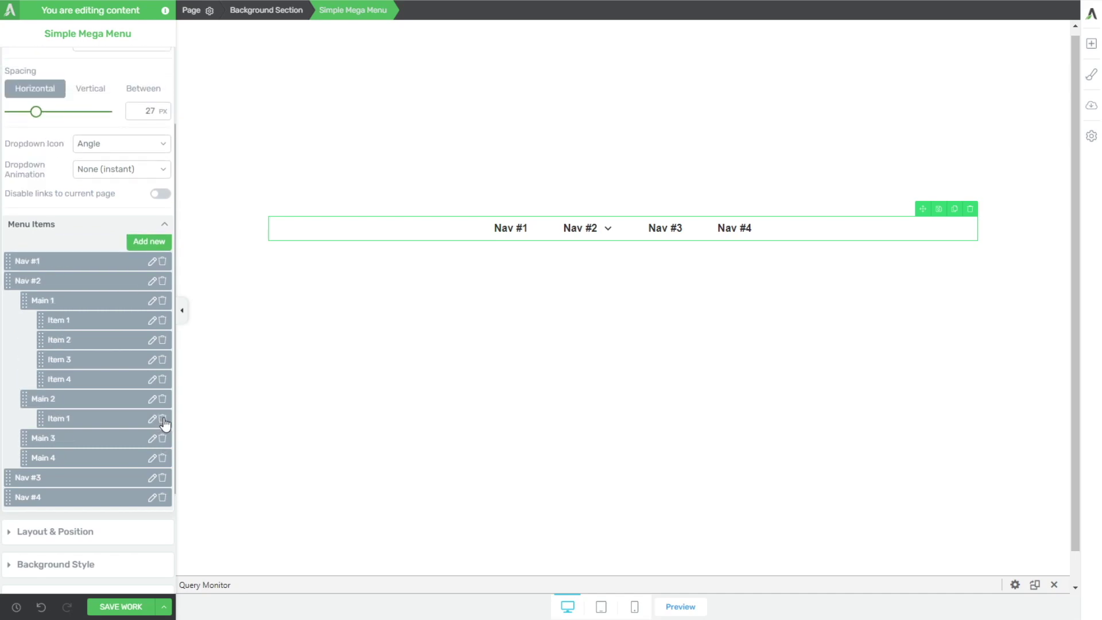
{"action": "left_click", "coordinate": [164, 419]}
{"action": "left_click", "coordinate": [164, 396]}
{"action": "left_click", "coordinate": [163, 398]}
{"action": "left_click", "coordinate": [163, 398]}
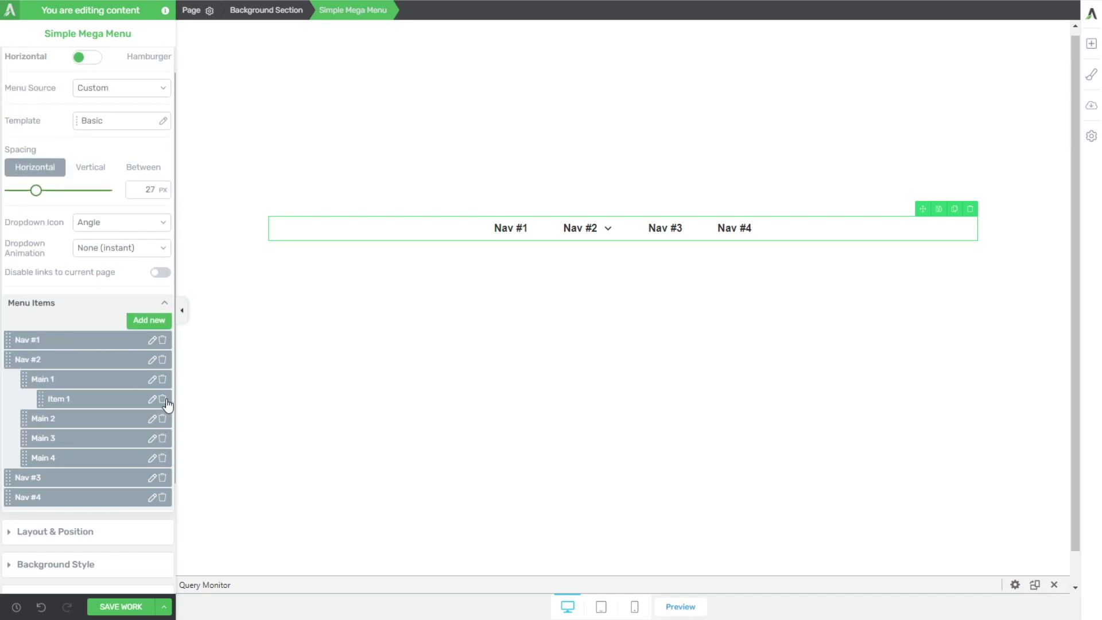
{"action": "left_click", "coordinate": [163, 398]}
{"action": "mouse_move", "coordinate": [591, 243]}
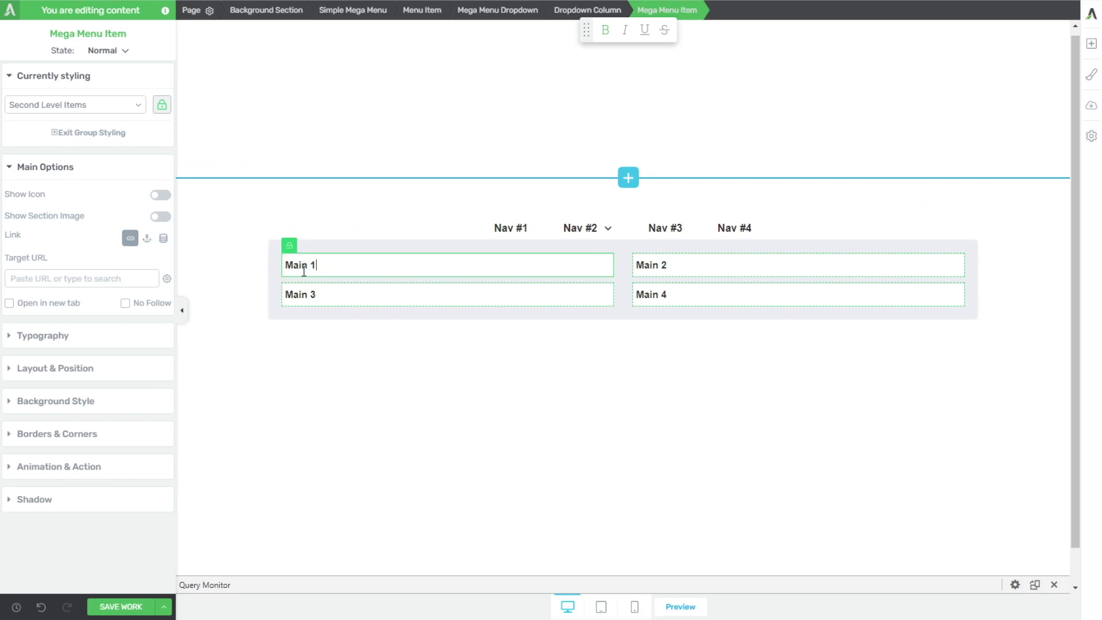
Enable Show Section Image on the Main items and place the image placeholders left of their labels.
{"action": "left_click", "coordinate": [1093, 49]}
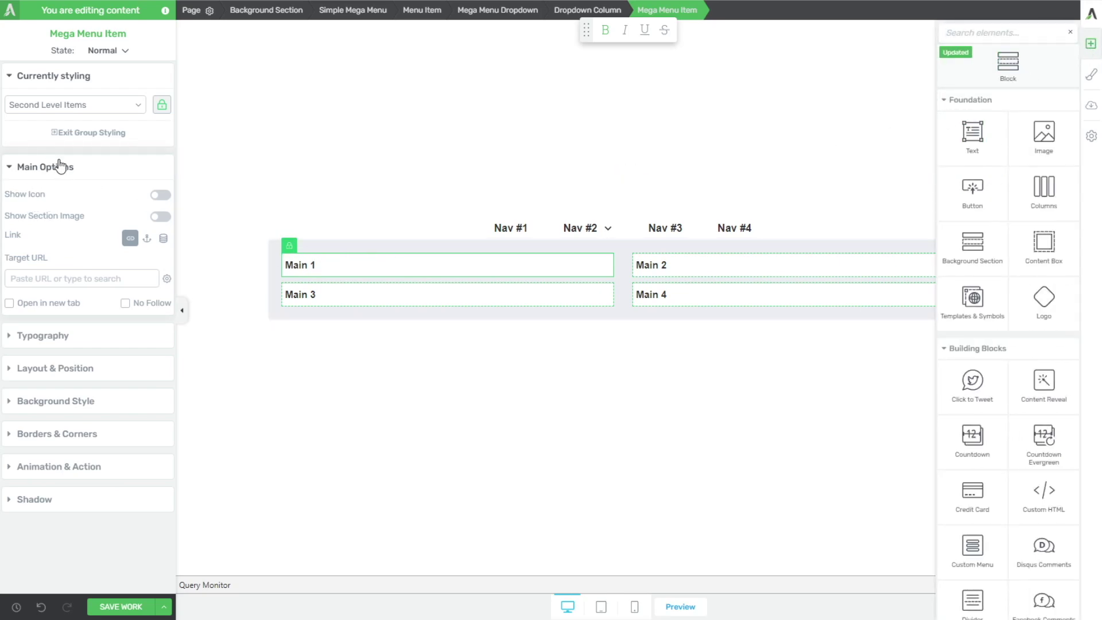
{"action": "left_click", "coordinate": [160, 195]}
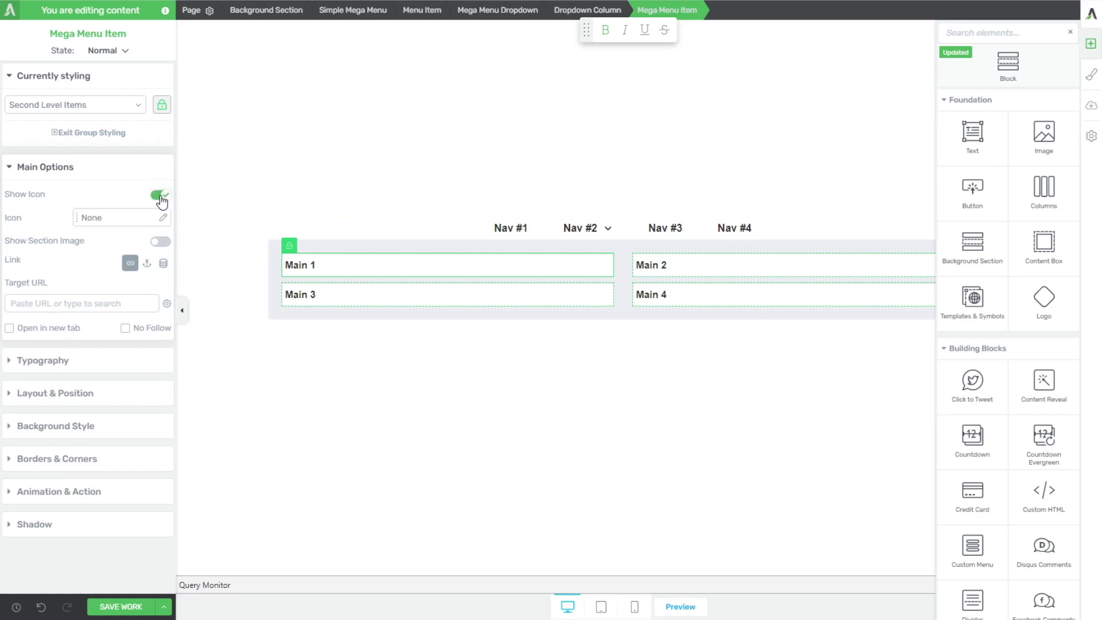
{"action": "left_click", "coordinate": [159, 196]}
{"action": "left_click", "coordinate": [160, 217]}
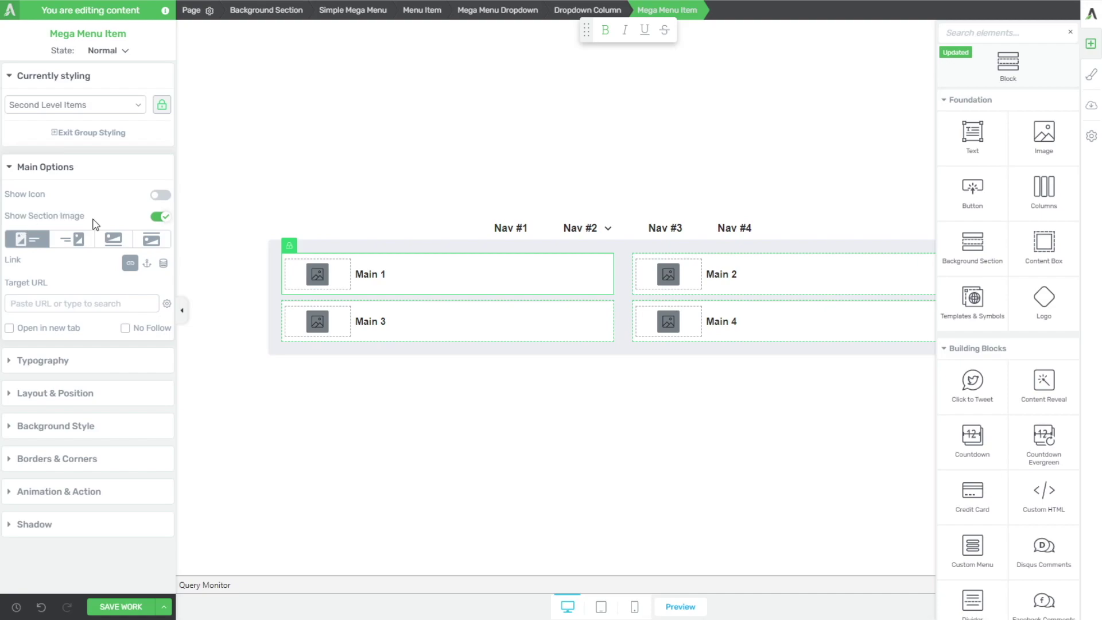
{"action": "left_click", "coordinate": [72, 248]}
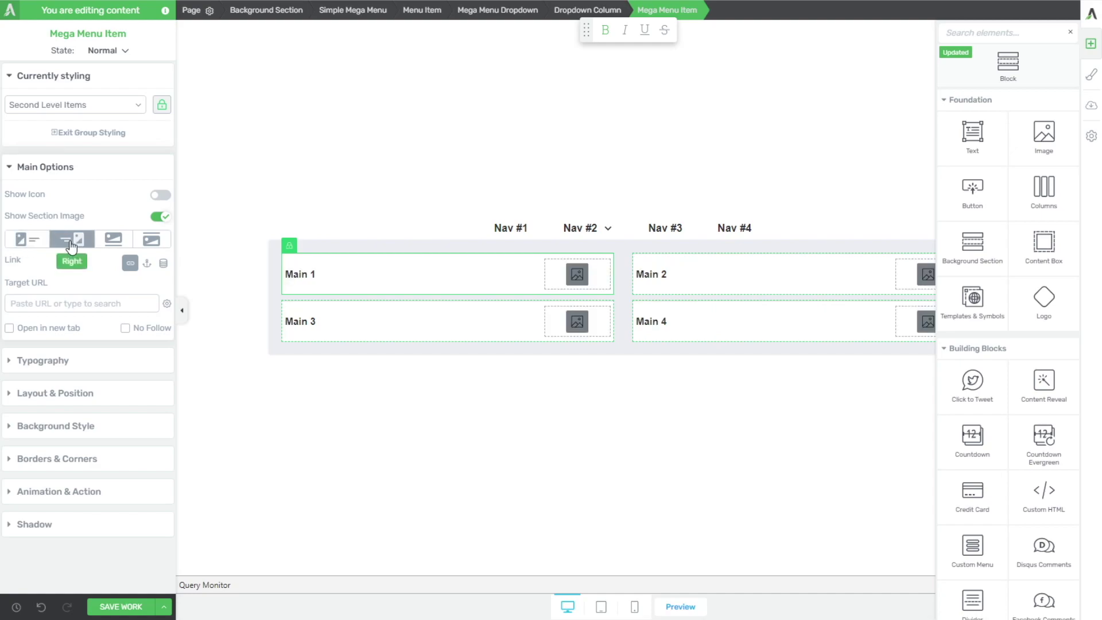
{"action": "left_click", "coordinate": [113, 241]}
{"action": "left_click", "coordinate": [152, 246]}
{"action": "left_click", "coordinate": [27, 239]}
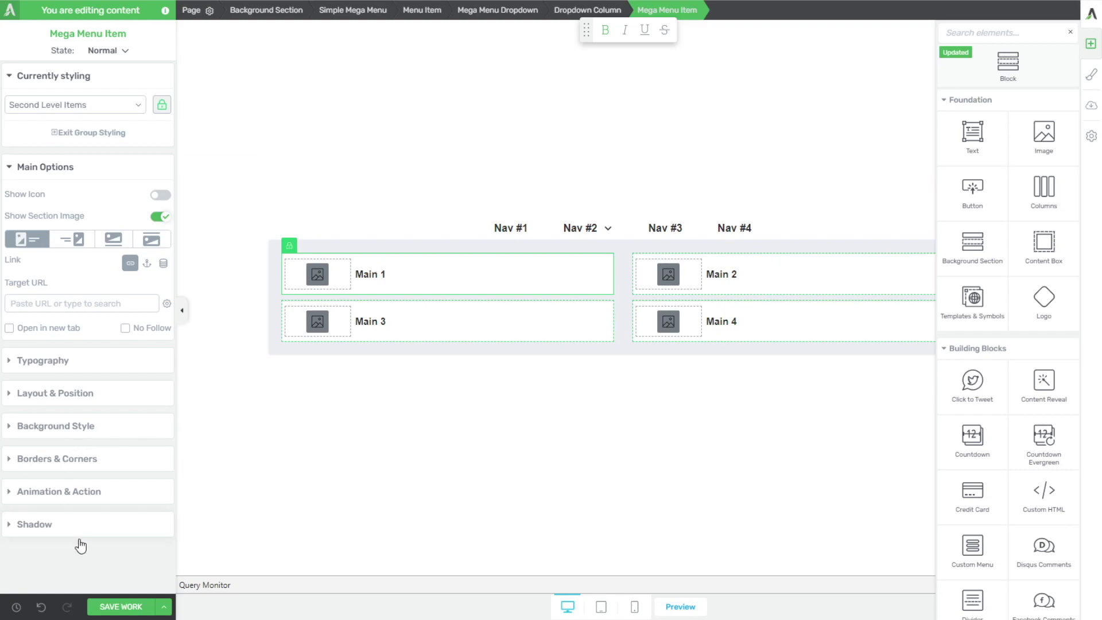
Give the Main items 6 px rounded corners and a solid 1 px light grey #d4d4d4 border on all sides.
{"action": "left_click", "coordinate": [111, 453]}
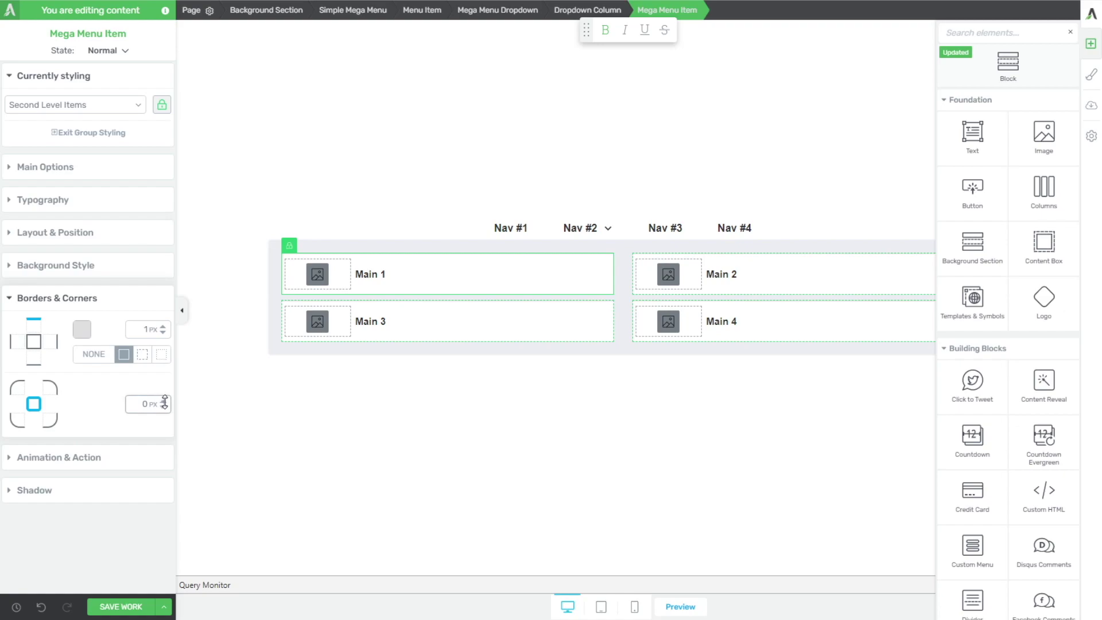
{"action": "left_click_drag", "start_coordinate": [166, 402], "coordinate": [167, 396]}
{"action": "left_click", "coordinate": [35, 342]}
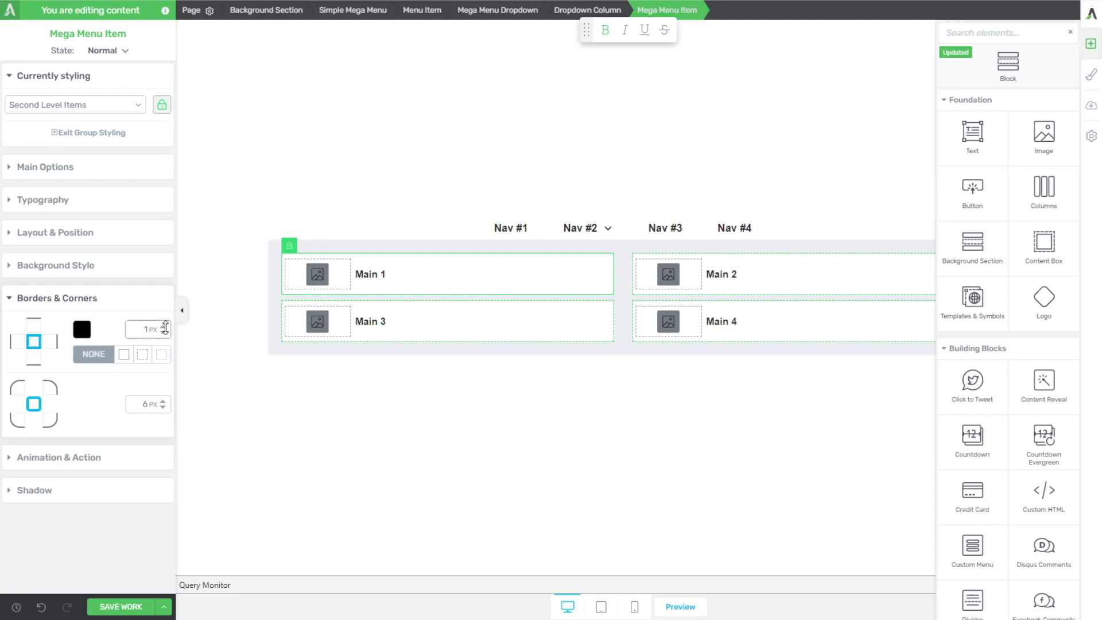
{"action": "left_click", "coordinate": [165, 328]}
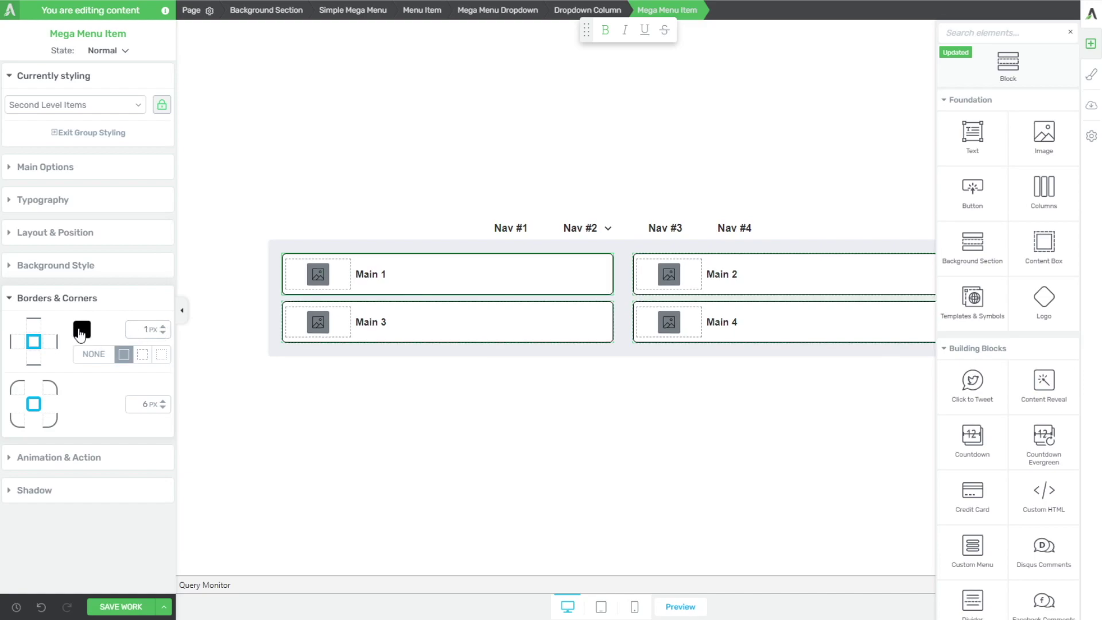
{"action": "left_click", "coordinate": [81, 330]}
{"action": "left_click_drag", "start_coordinate": [44, 361], "coordinate": [1, 327]}
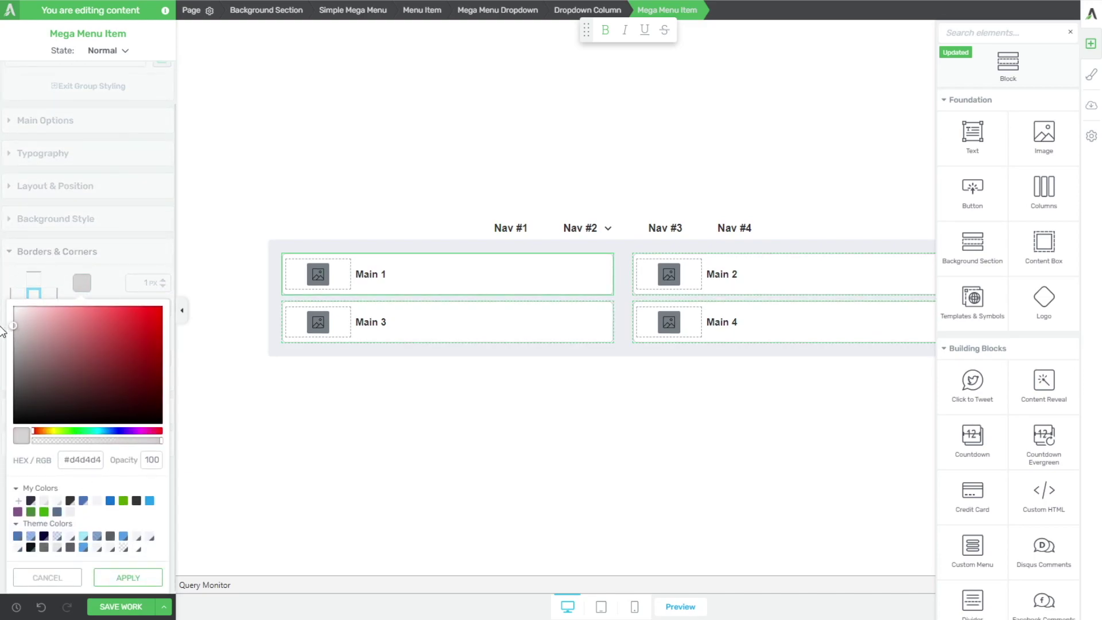
{"action": "left_click", "coordinate": [118, 576]}
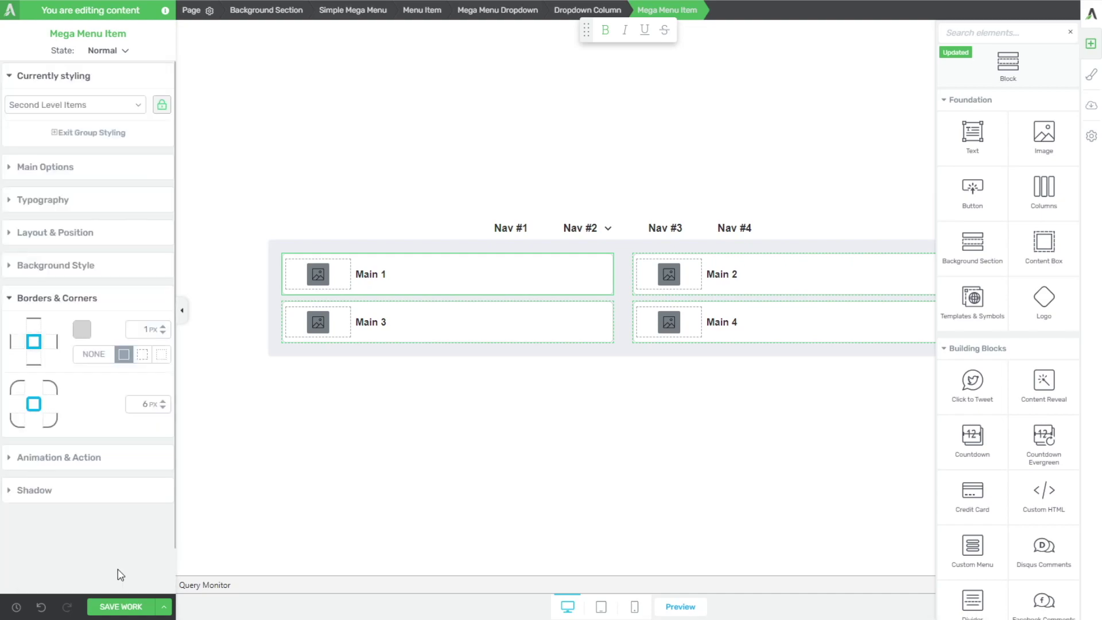
{"action": "left_click", "coordinate": [453, 357]}
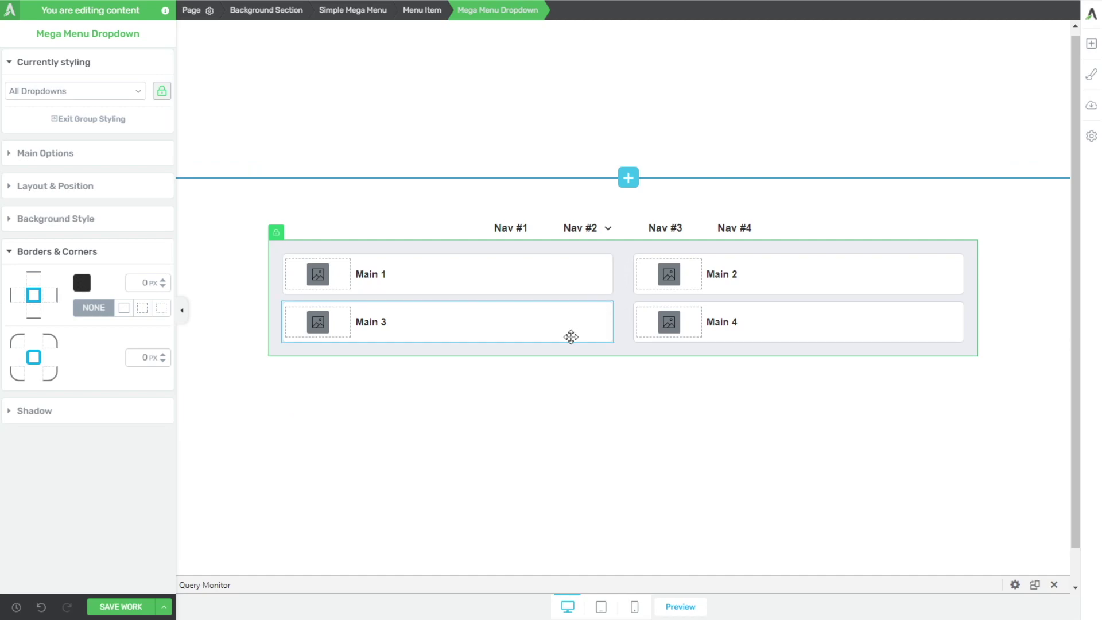
Set a #f5f5f5 light grey Hover-state background on the Main items, then return to the Normal state.
{"action": "left_click", "coordinate": [570, 337]}
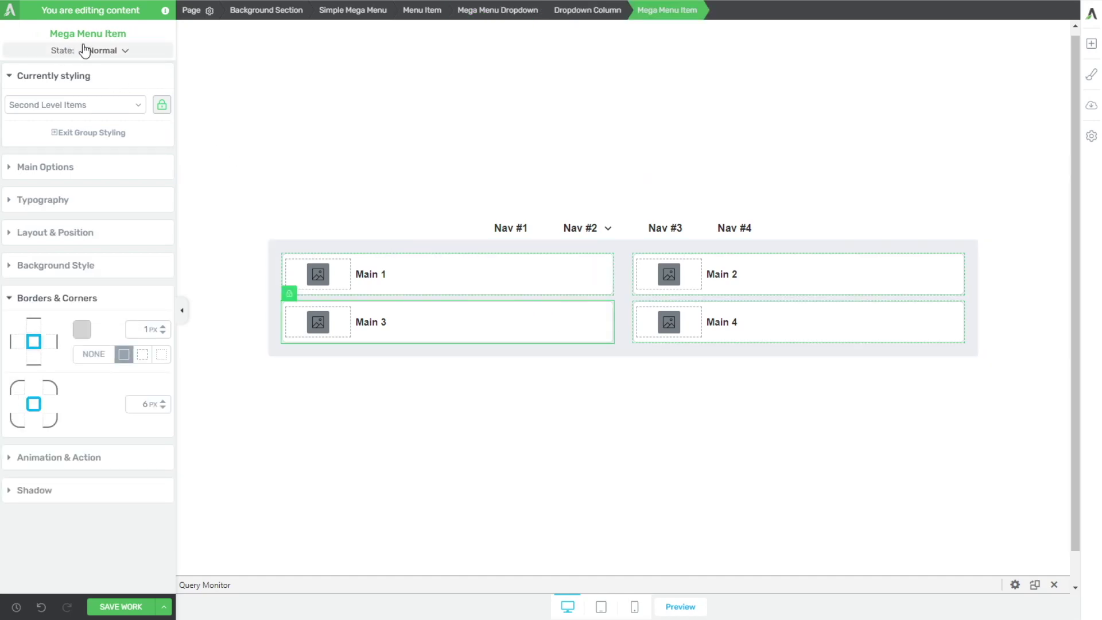
{"action": "left_click", "coordinate": [119, 52]}
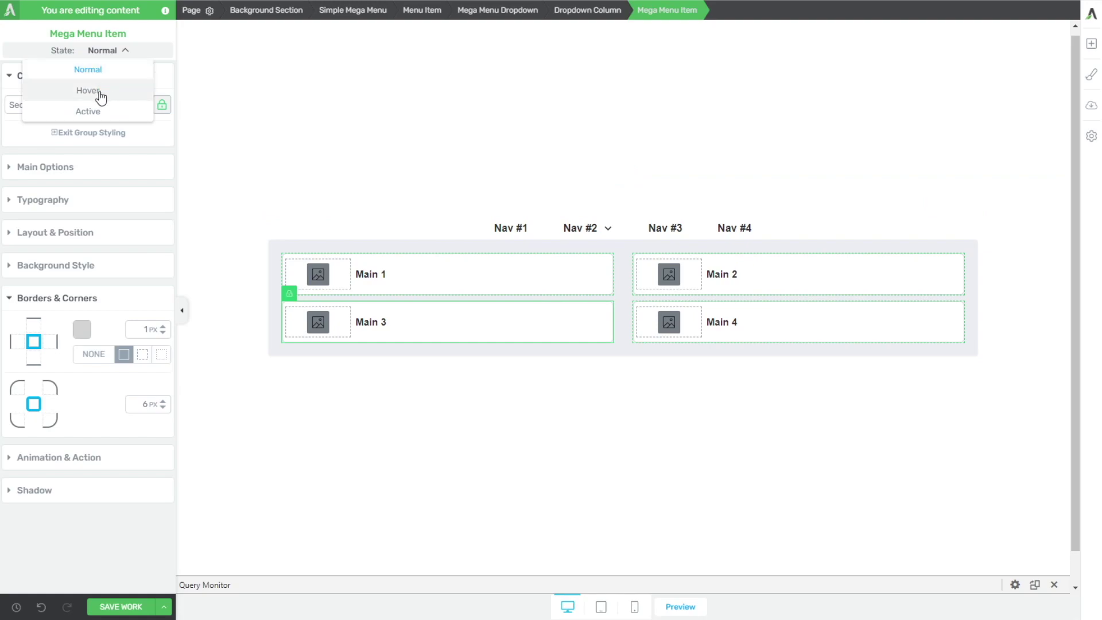
{"action": "left_click", "coordinate": [96, 92]}
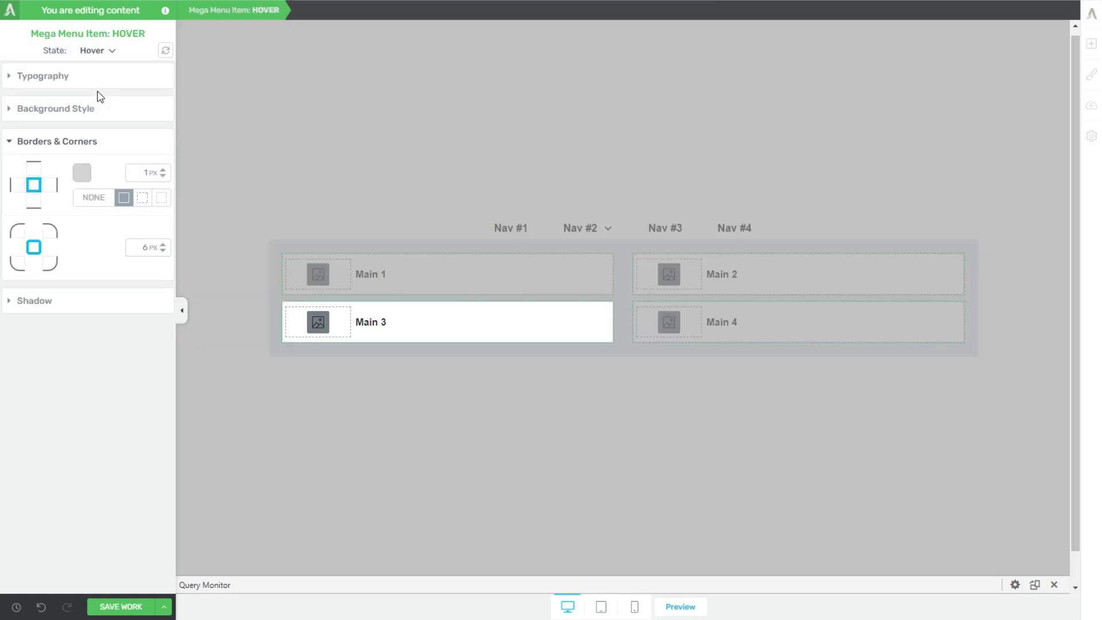
{"action": "left_click", "coordinate": [50, 110]}
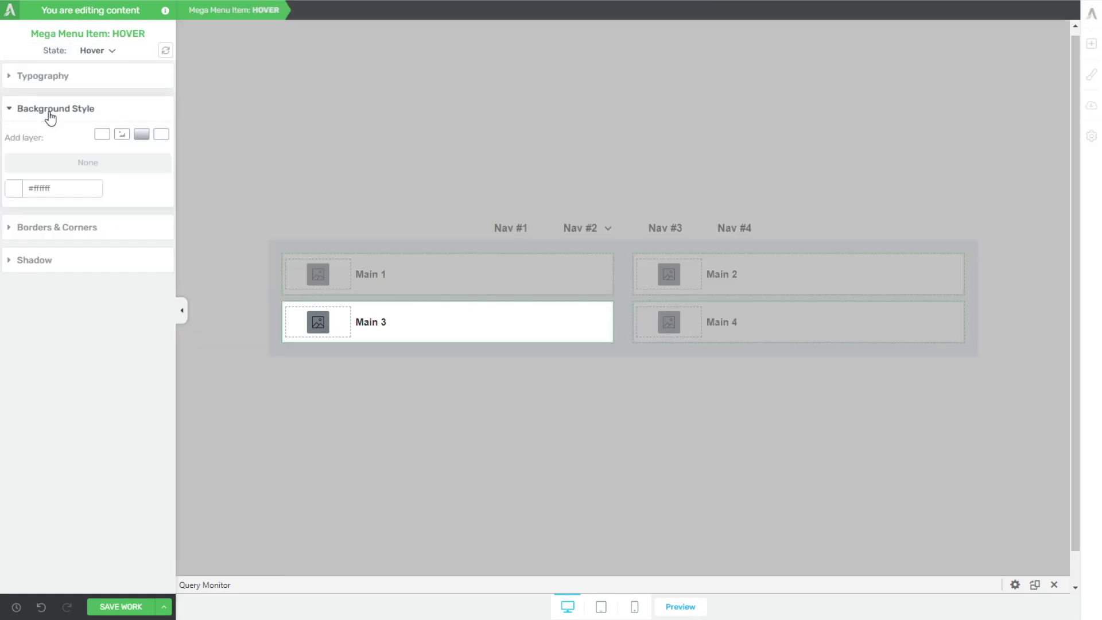
{"action": "left_click", "coordinate": [16, 197]}
{"action": "left_click", "coordinate": [13, 216]}
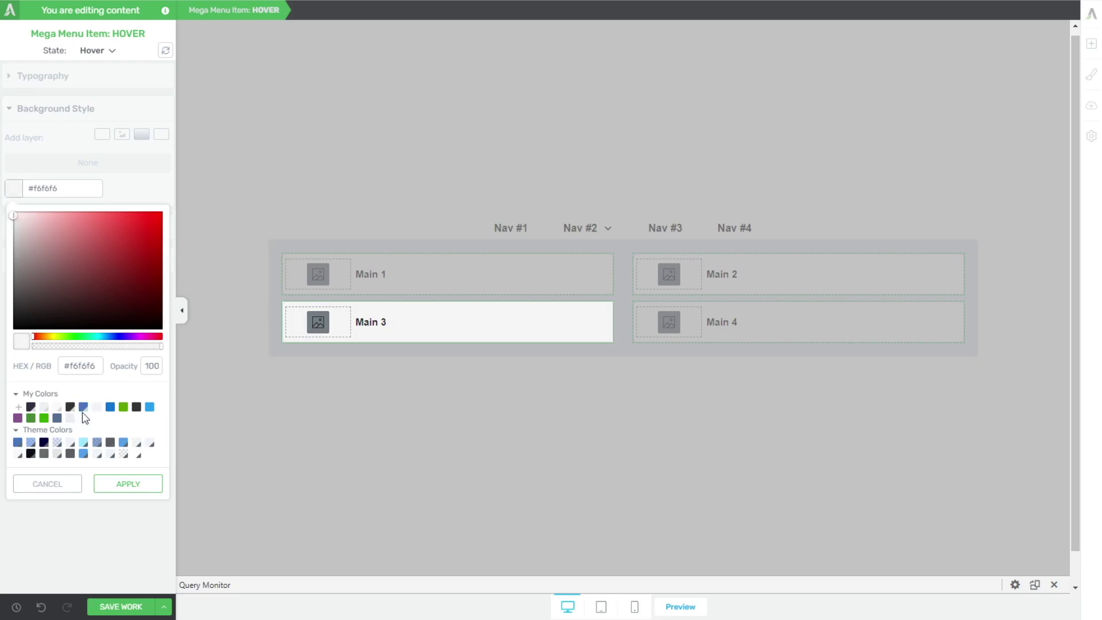
{"action": "left_click", "coordinate": [12, 217]}
{"action": "left_click", "coordinate": [113, 484]}
{"action": "left_click", "coordinate": [109, 52]}
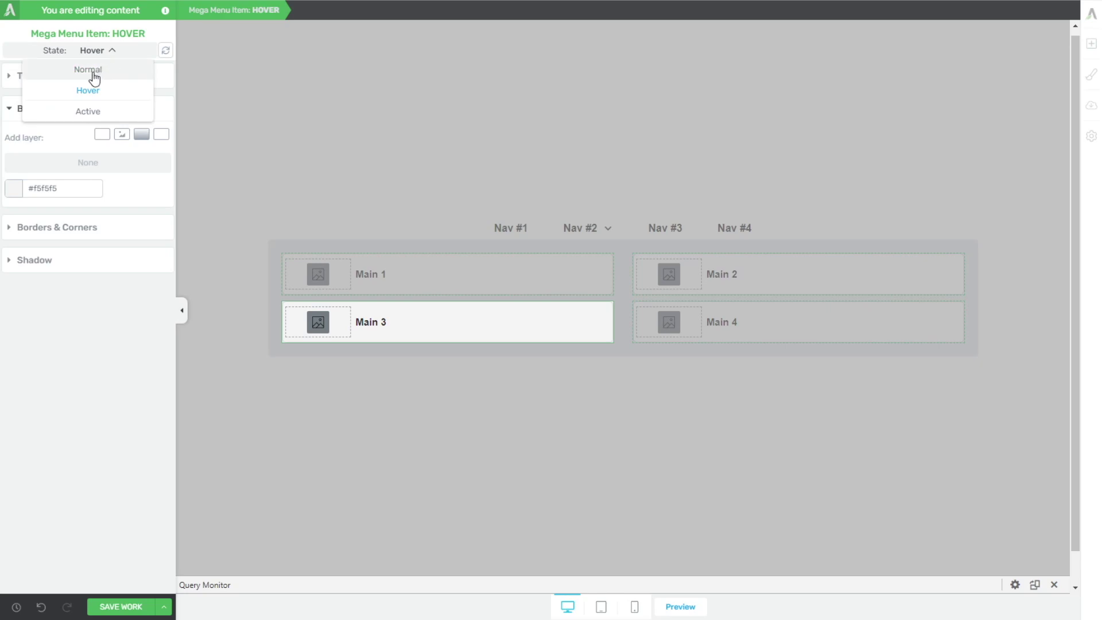
{"action": "left_click", "coordinate": [93, 70]}
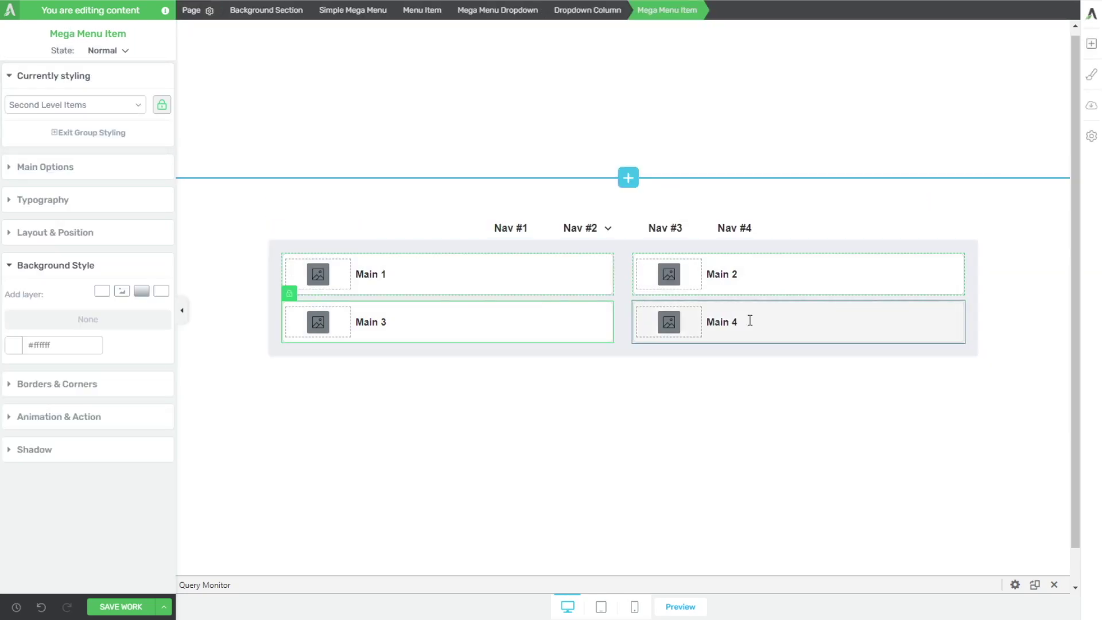
{"action": "left_click", "coordinate": [750, 320]}
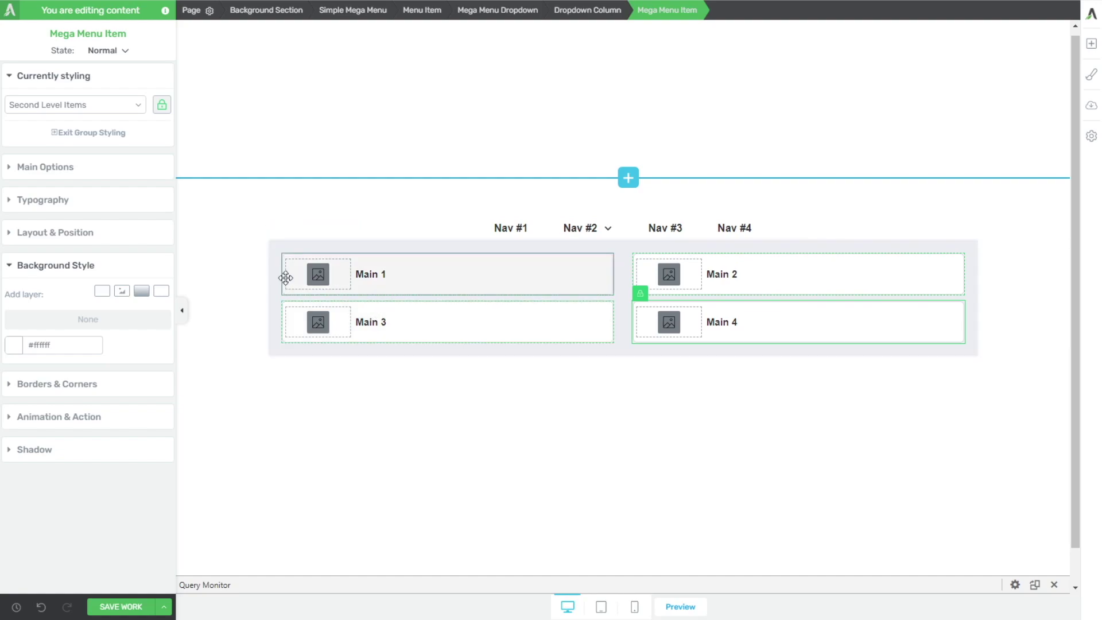
Insert the book icon into Main 1 and the leaf logo icon into Main 3.
{"action": "double_click", "coordinate": [323, 281]}
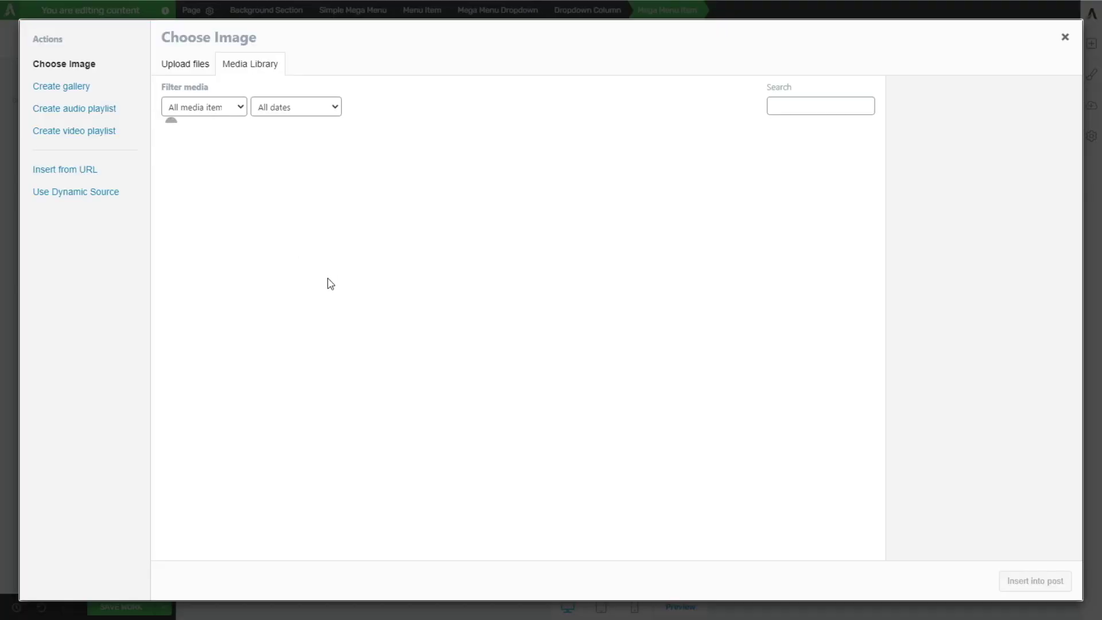
{"action": "left_click", "coordinate": [229, 189]}
{"action": "left_click", "coordinate": [1035, 580]}
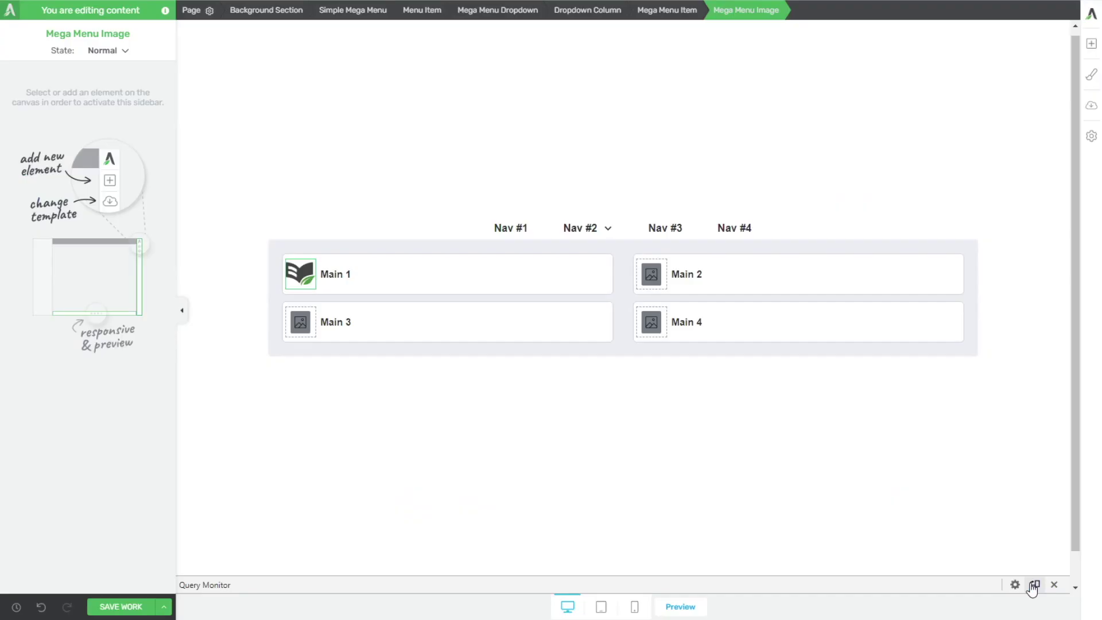
{"action": "double_click", "coordinate": [299, 324]}
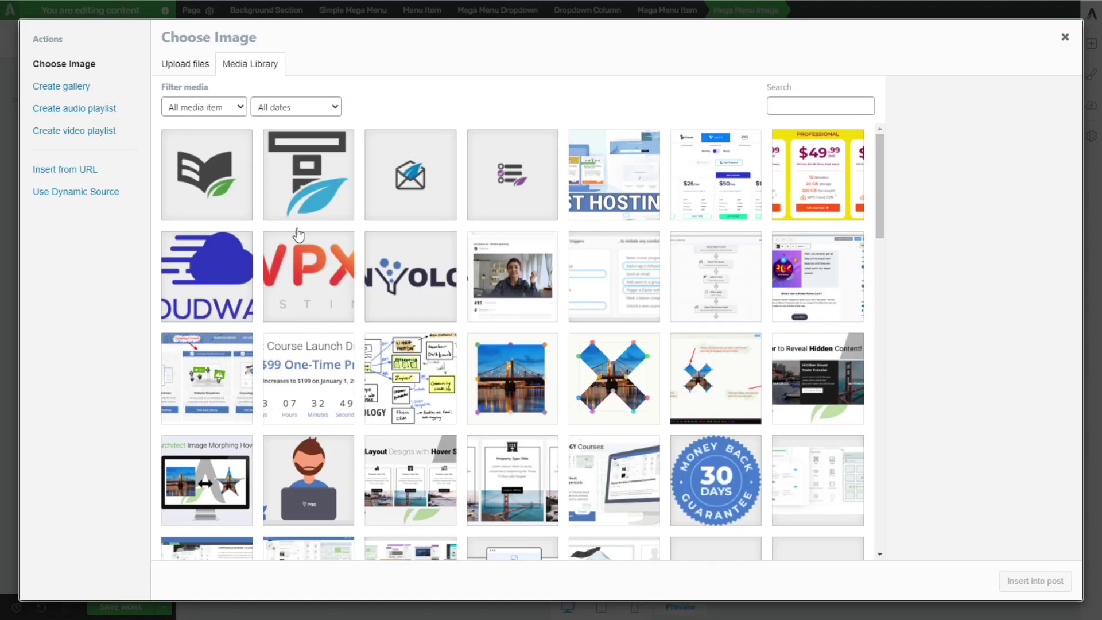
{"action": "left_click", "coordinate": [322, 187]}
{"action": "left_click", "coordinate": [1042, 581]}
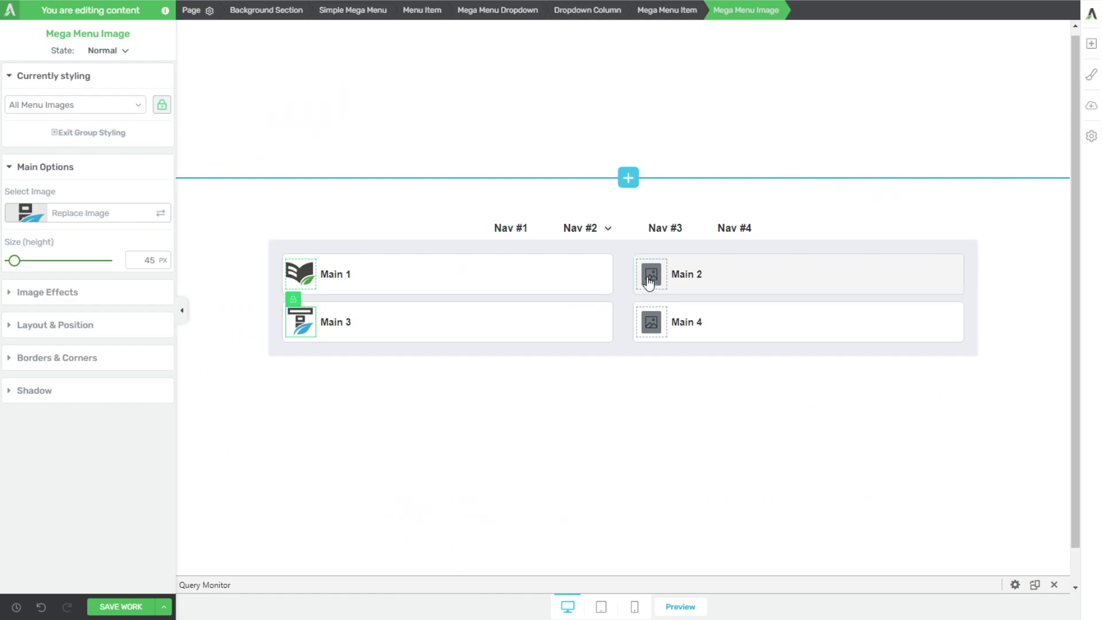
Insert the envelope icon into Main 2 and the list icon TQB-Icon.png into Main 4.
{"action": "left_click", "coordinate": [550, 230]}
{"action": "double_click", "coordinate": [650, 274]}
{"action": "left_click", "coordinate": [408, 172]}
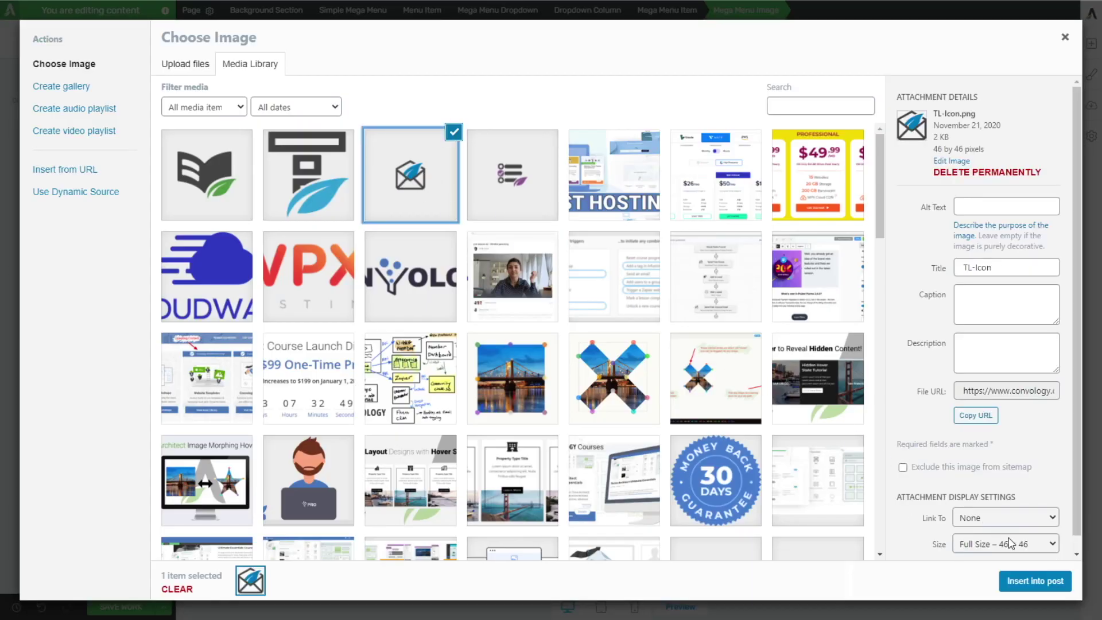
{"action": "left_click", "coordinate": [1033, 578]}
{"action": "double_click", "coordinate": [665, 327]}
{"action": "left_click", "coordinate": [504, 196]}
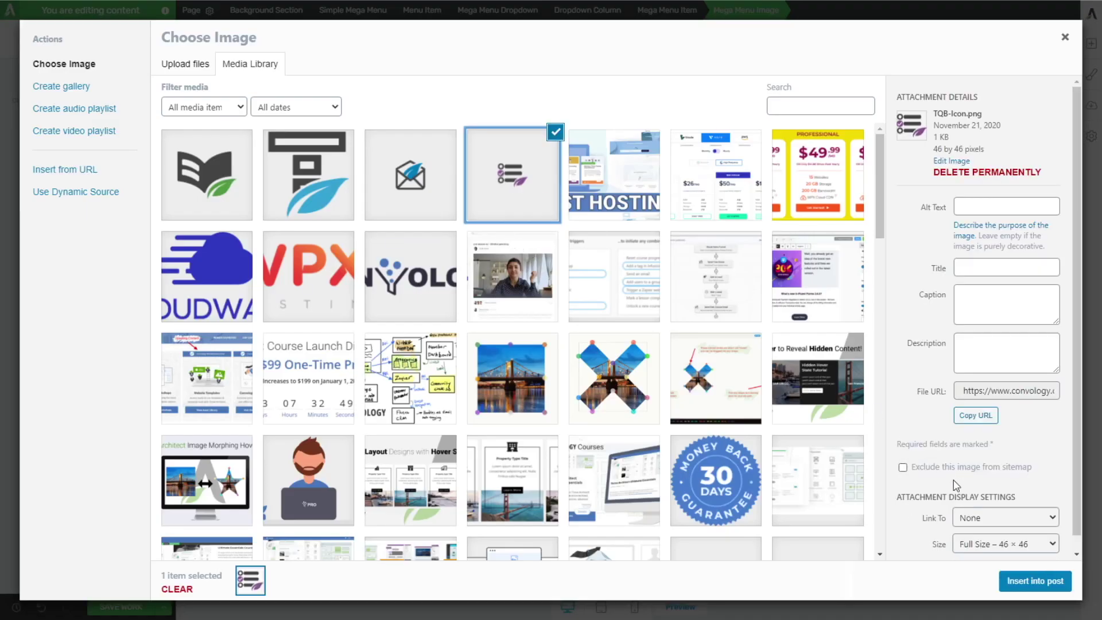
{"action": "left_click", "coordinate": [1020, 582]}
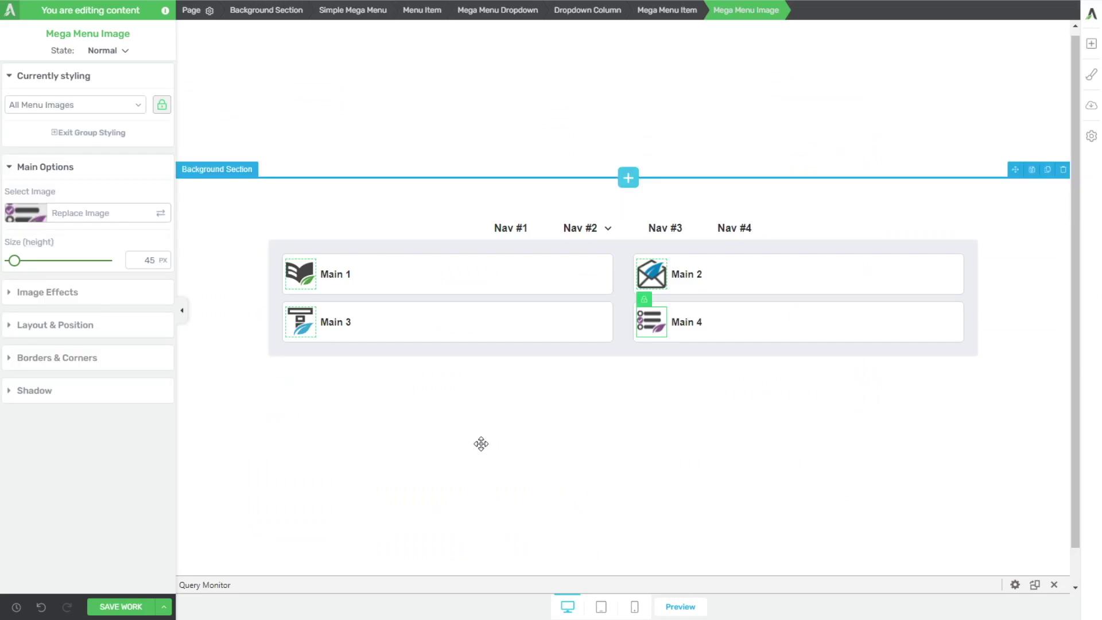
Retype the labels: Main 1 Thrive Apprentice, Main 2 Thrive Leads, Main 4 Thrive Quiz Builder, Main 3 Thrive Theme Builder.
{"action": "left_click", "coordinate": [347, 276]}
{"action": "left_click_drag", "start_coordinate": [351, 274], "coordinate": [330, 274]}
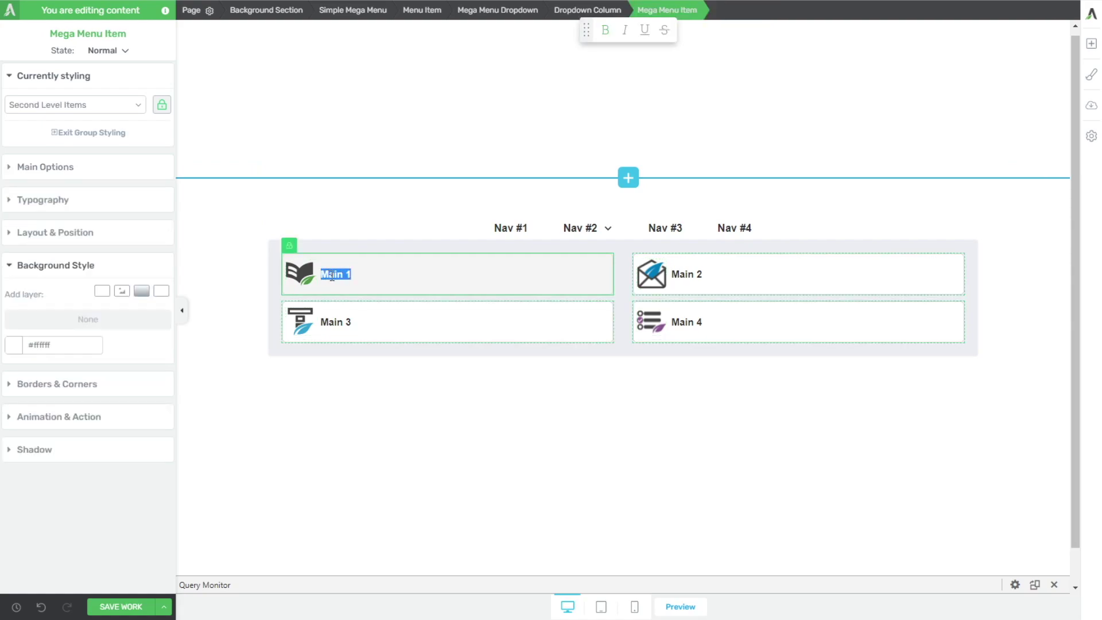
{"action": "type", "text": "Thrive Apprentice"}
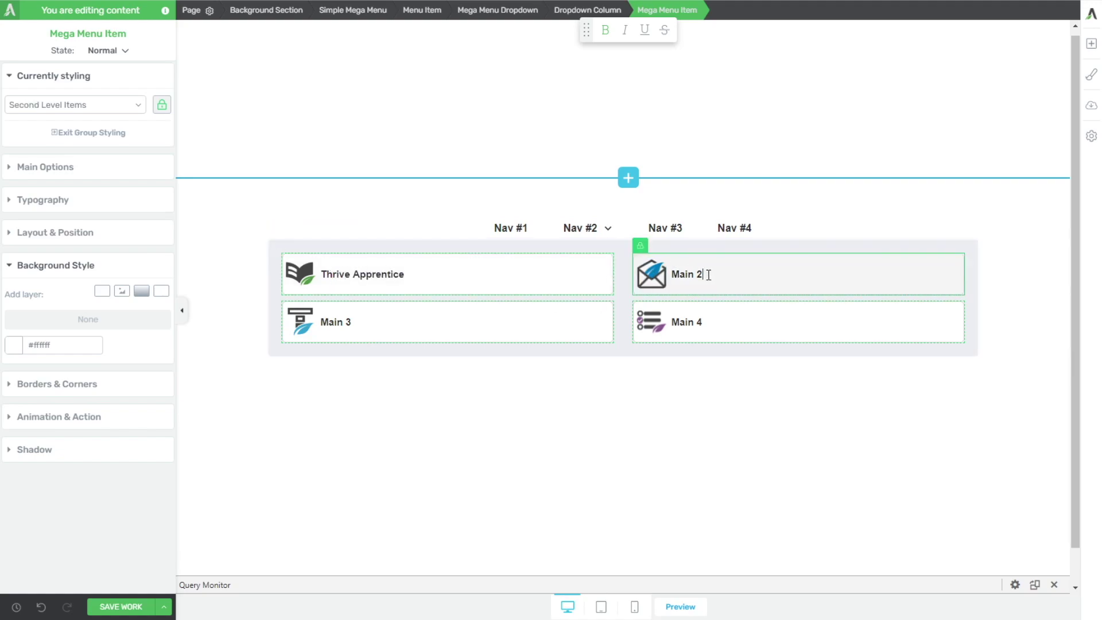
{"action": "triple_click", "coordinate": [706, 274]}
{"action": "type", "text": "Thrive Leads"}
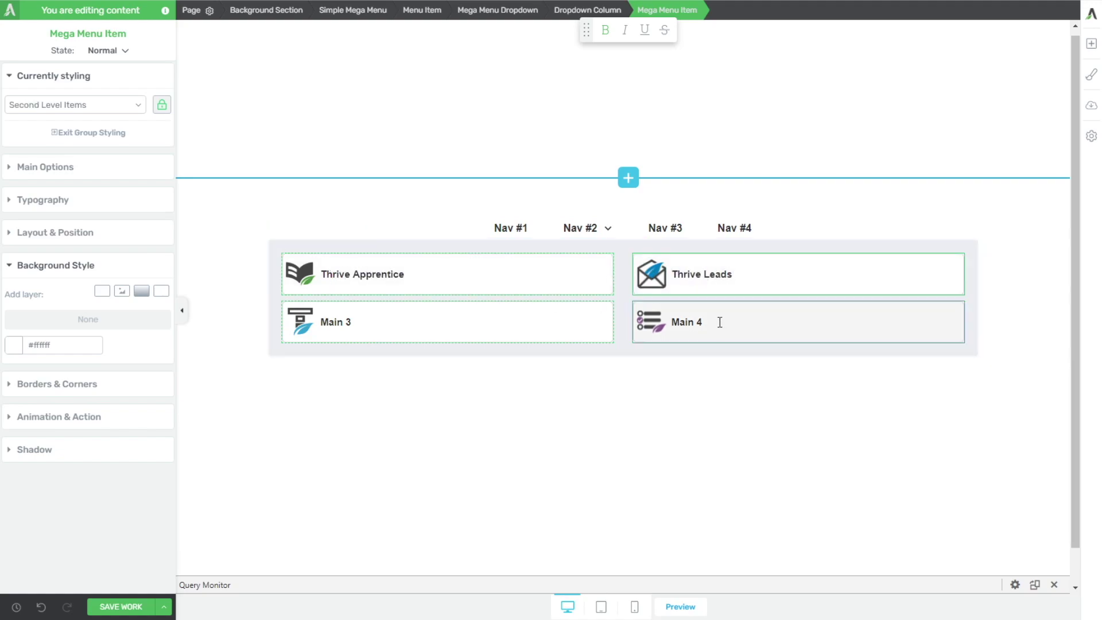
{"action": "triple_click", "coordinate": [714, 320]}
{"action": "type", "text": "Thrive Quiz"}
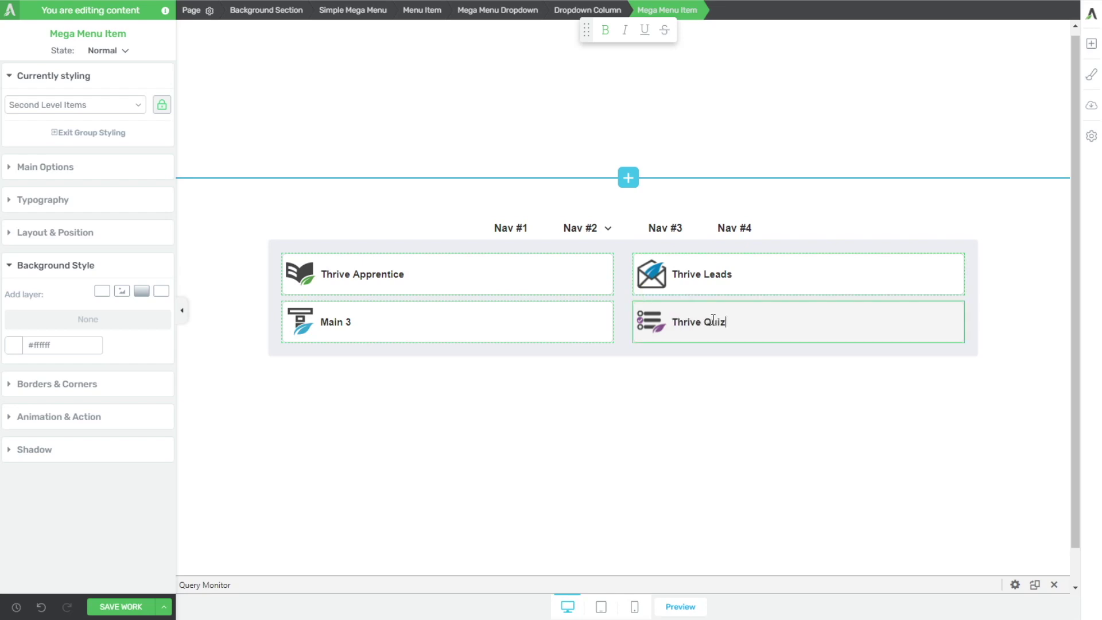
{"action": "type", "text": " Builder"}
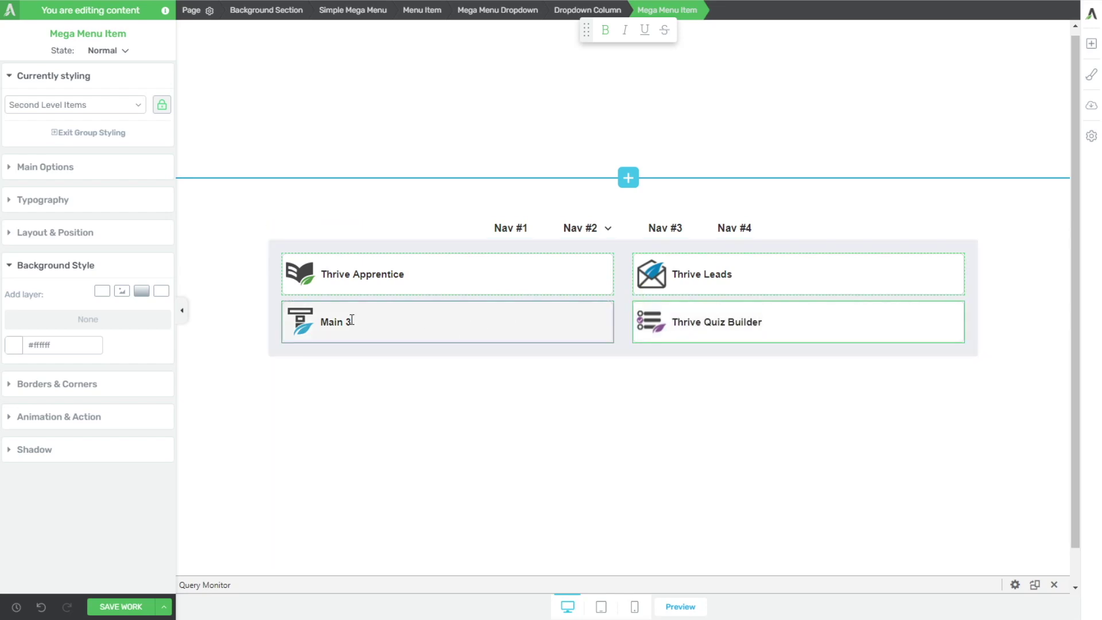
{"action": "triple_click", "coordinate": [350, 319]}
{"action": "type", "text": "Thrive Theme Builder"}
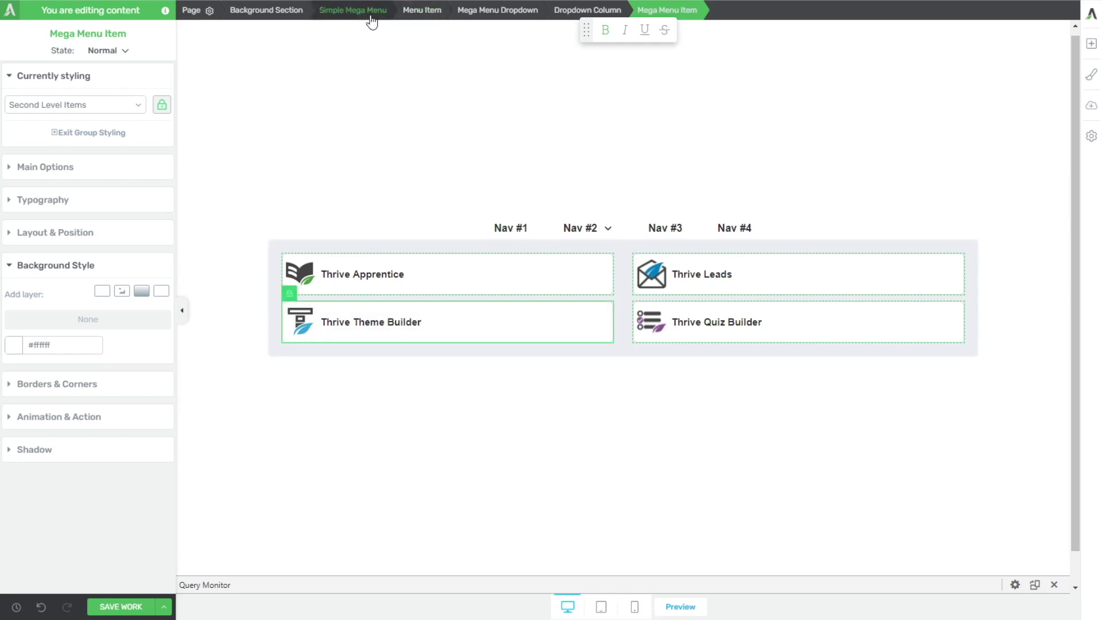
Rename the second top-level menu item from Nav #2 to 'Courses'.
{"action": "left_click", "coordinate": [351, 13]}
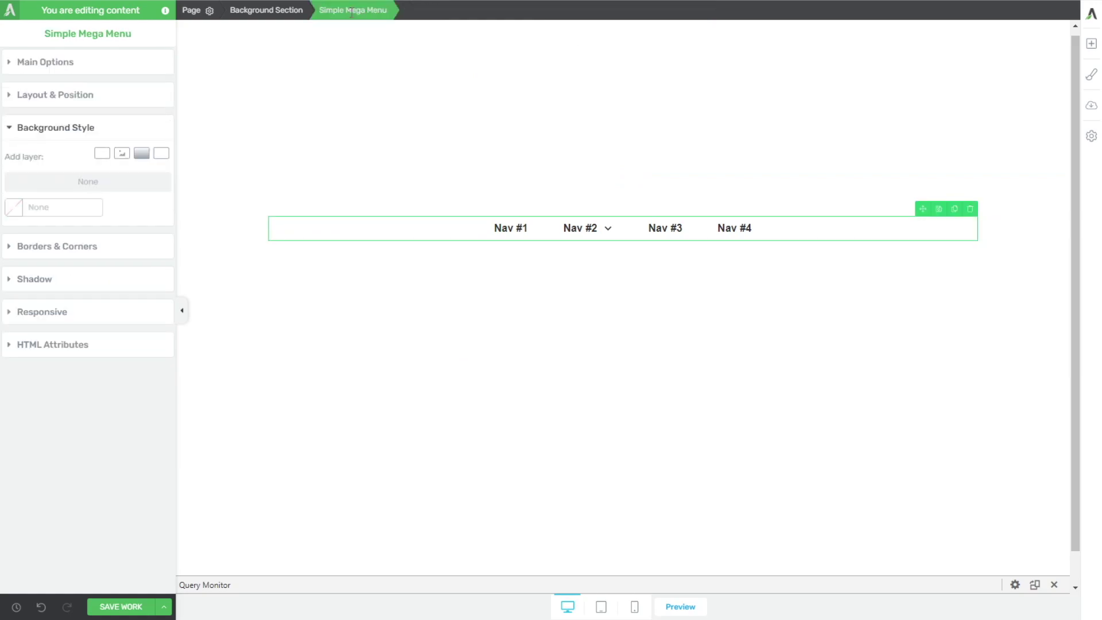
{"action": "left_click", "coordinate": [55, 66]}
{"action": "left_click", "coordinate": [146, 340]}
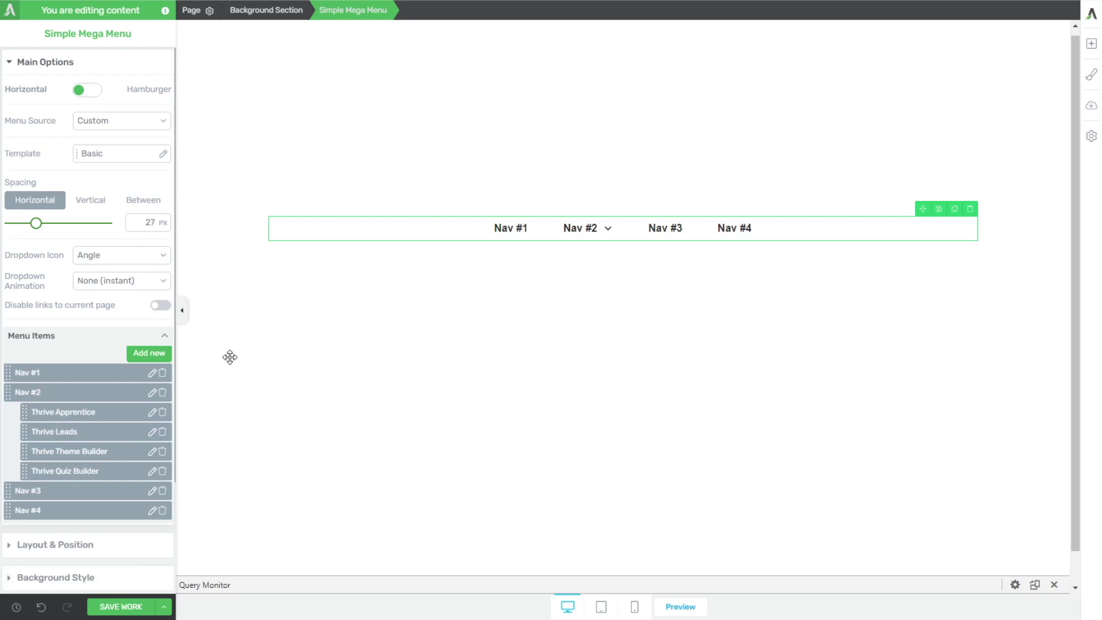
{"action": "left_click", "coordinate": [572, 230]}
{"action": "left_click_drag", "start_coordinate": [572, 231], "coordinate": [600, 230]}
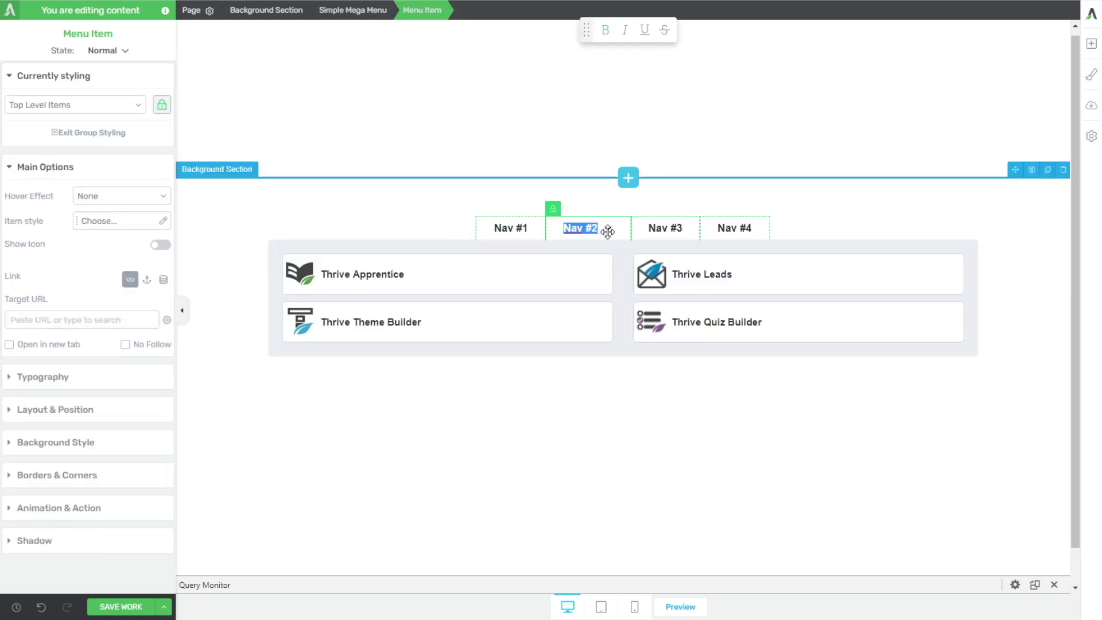
{"action": "type", "text": "Courses"}
{"action": "left_click", "coordinate": [413, 239]}
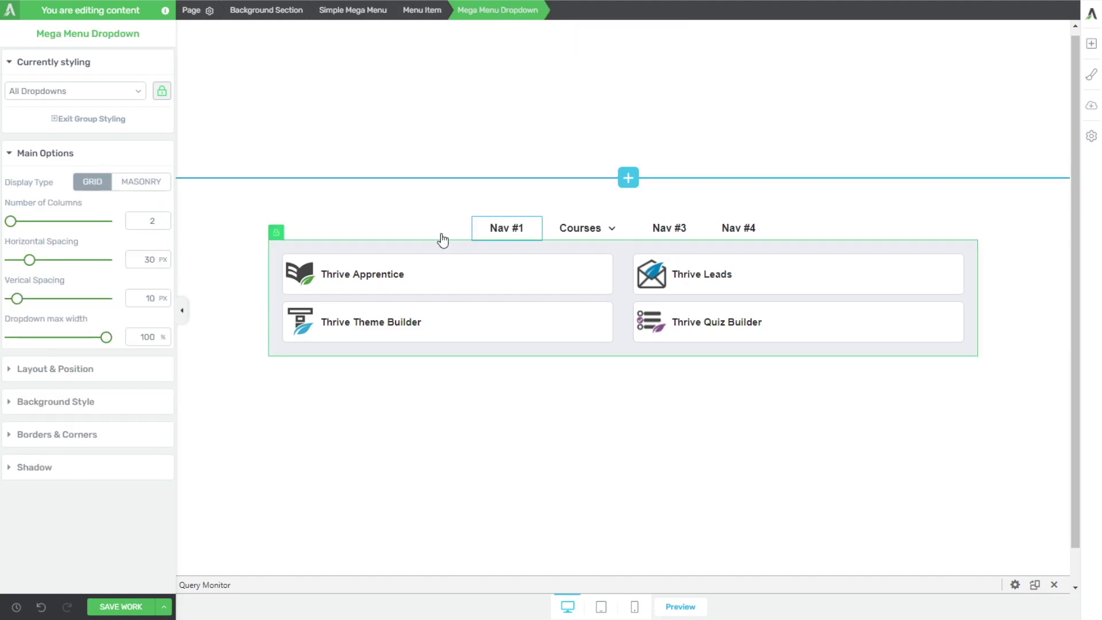
Change the Courses menu item's label to 'Services' in the Menu Items list and apply it.
{"action": "left_click", "coordinate": [351, 10]}
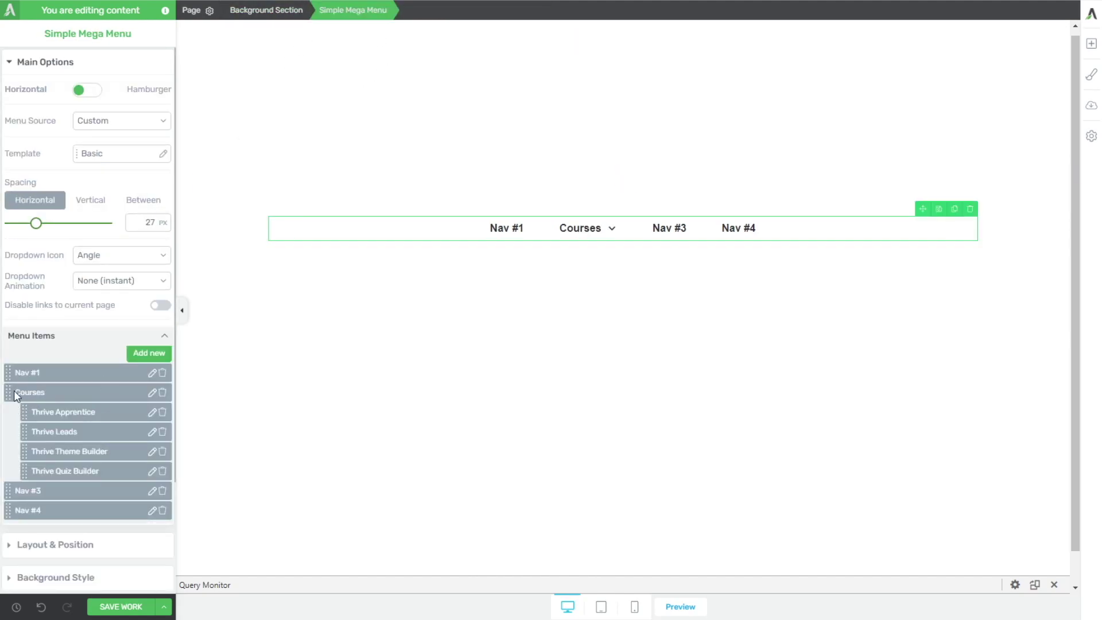
{"action": "left_click", "coordinate": [153, 393]}
{"action": "type", "text": "Services"}
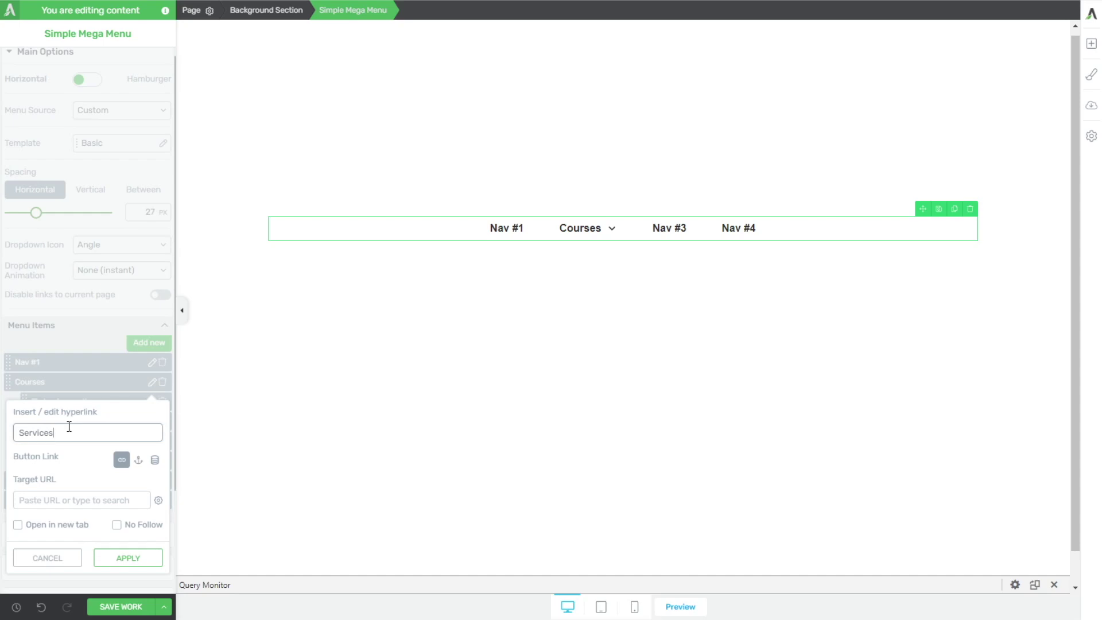
{"action": "left_click", "coordinate": [118, 557]}
{"action": "mouse_move", "coordinate": [602, 230]}
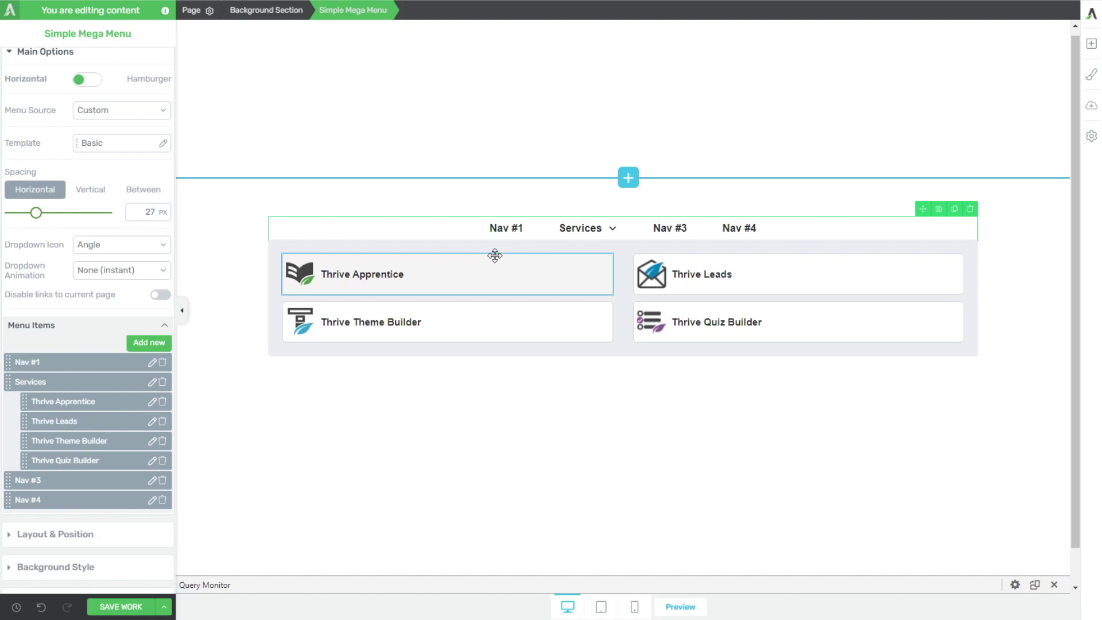
Set the Services mega dropdown's maximum width to about 55%.
{"action": "left_click", "coordinate": [561, 251]}
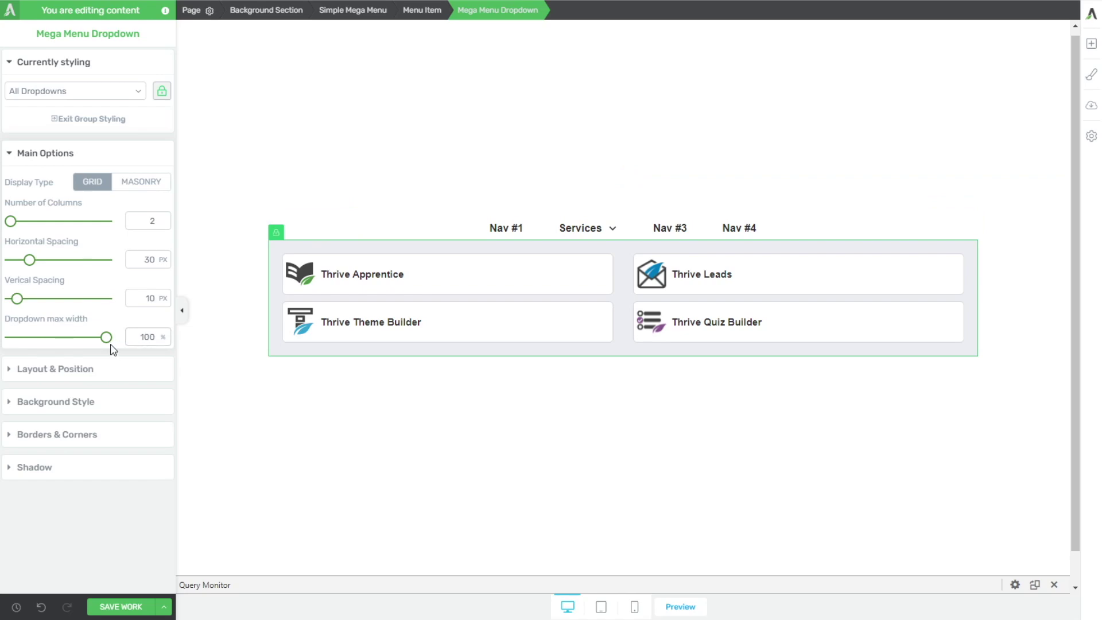
{"action": "left_click_drag", "start_coordinate": [107, 338], "coordinate": [64, 338]}
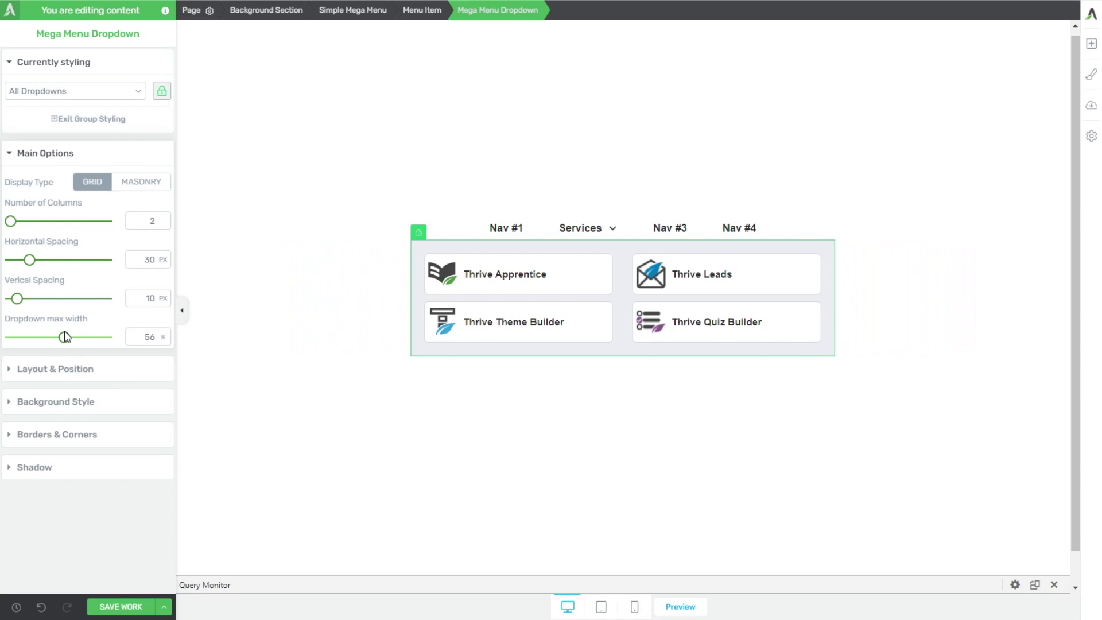
{"action": "double_click", "coordinate": [143, 342]}
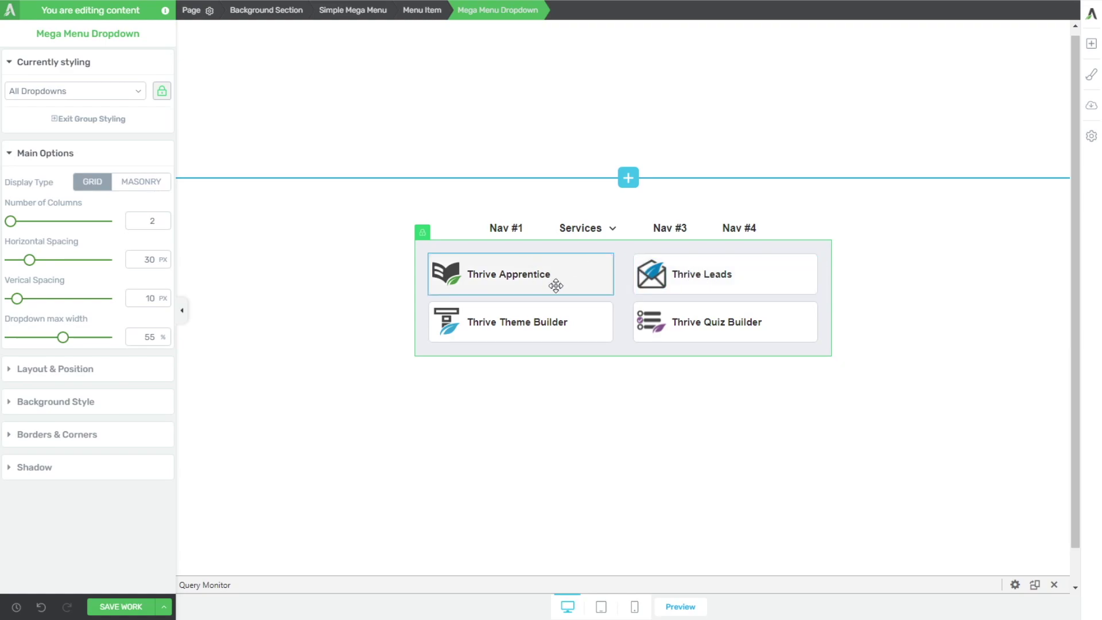
Increase the product cards' left padding to 20 px.
{"action": "left_click", "coordinate": [573, 287]}
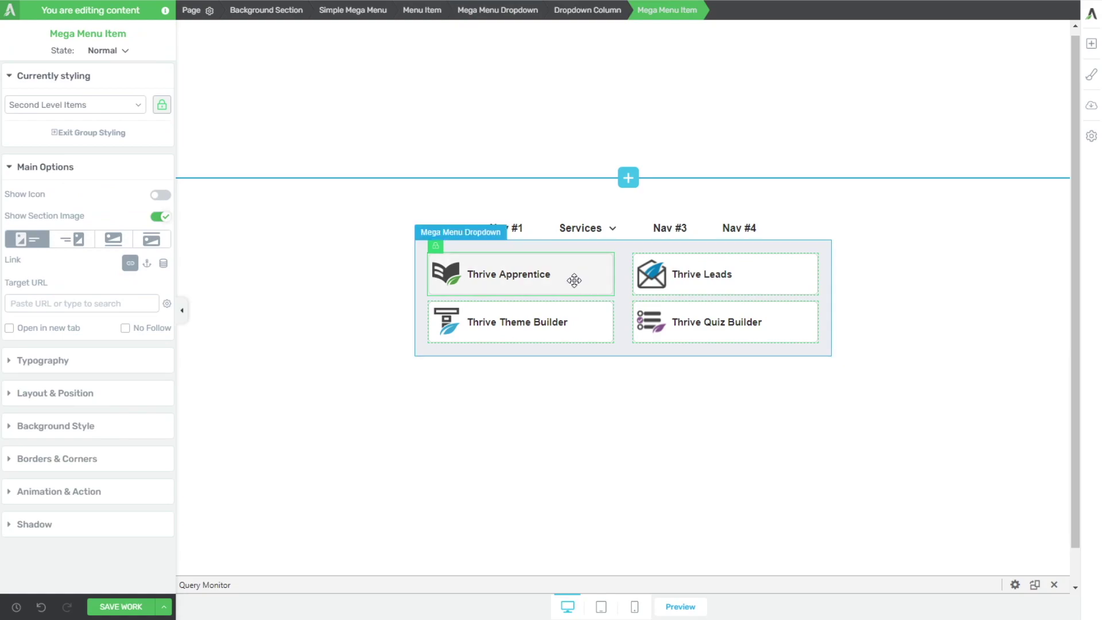
{"action": "left_click", "coordinate": [64, 393]}
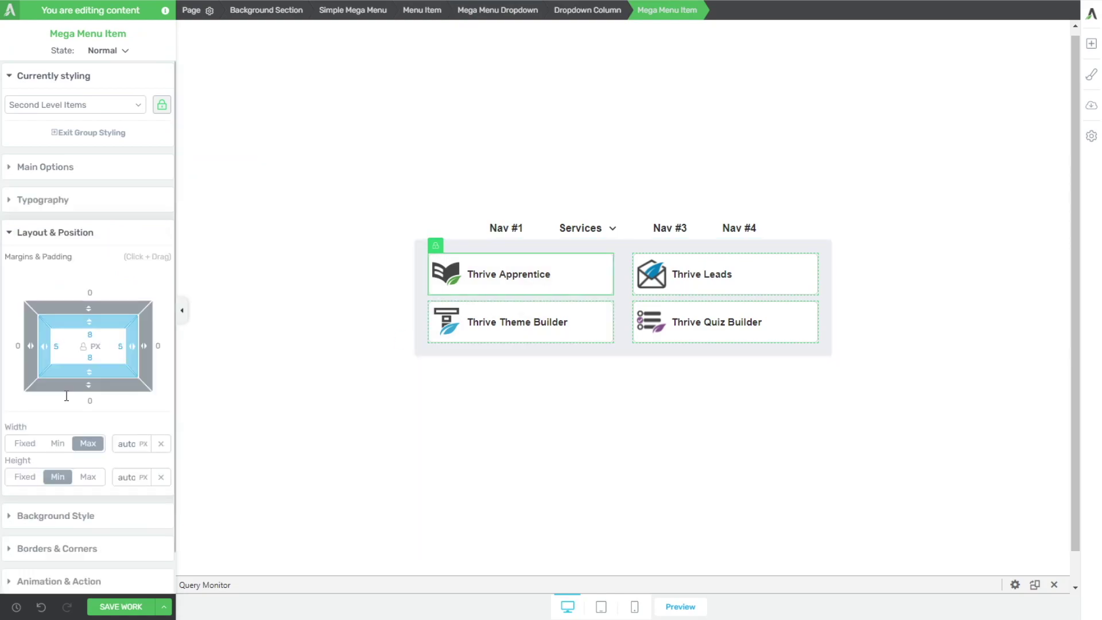
{"action": "left_click_drag", "start_coordinate": [47, 347], "coordinate": [68, 351]}
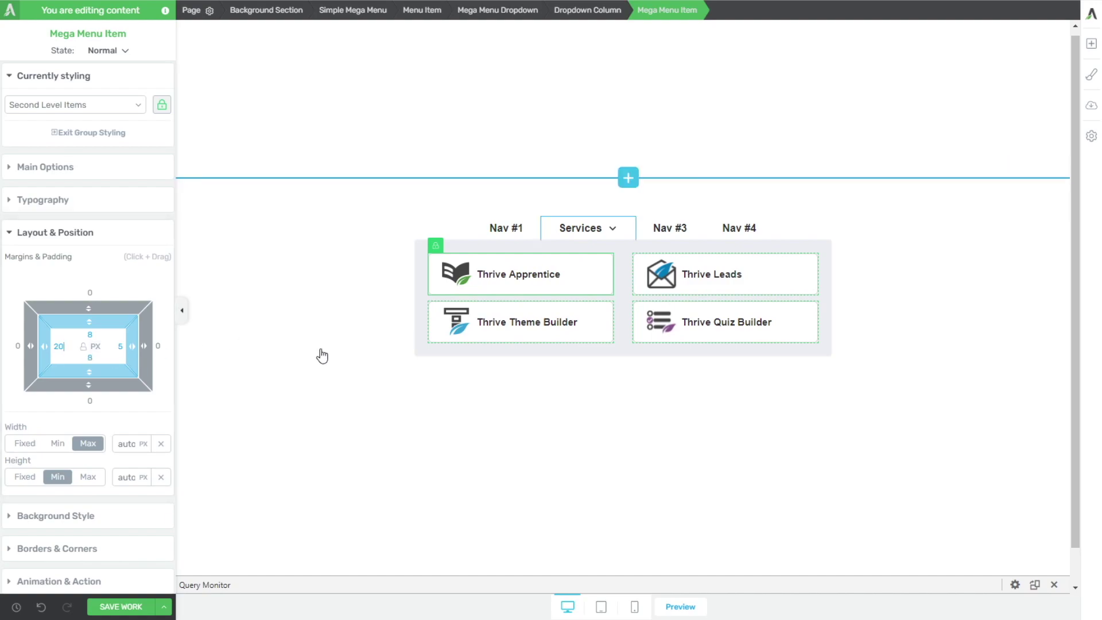
Round the product cards' corners to a 20 px radius.
{"action": "left_click", "coordinate": [434, 328]}
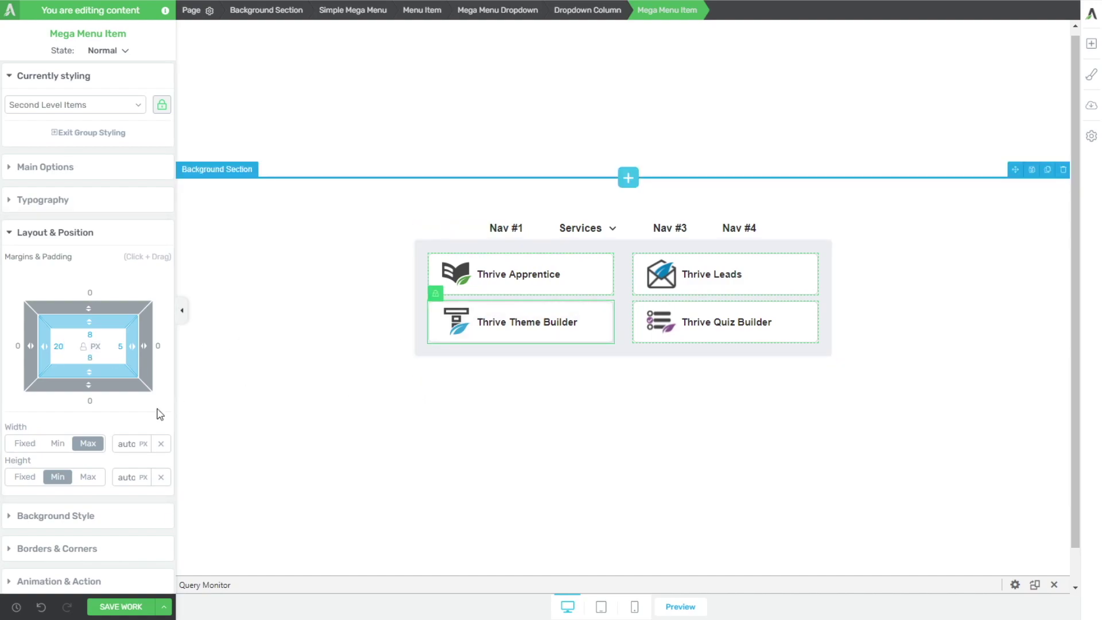
{"action": "left_click", "coordinate": [72, 548]}
{"action": "left_click_drag", "start_coordinate": [162, 403], "coordinate": [163, 390]}
{"action": "left_click", "coordinate": [616, 356]}
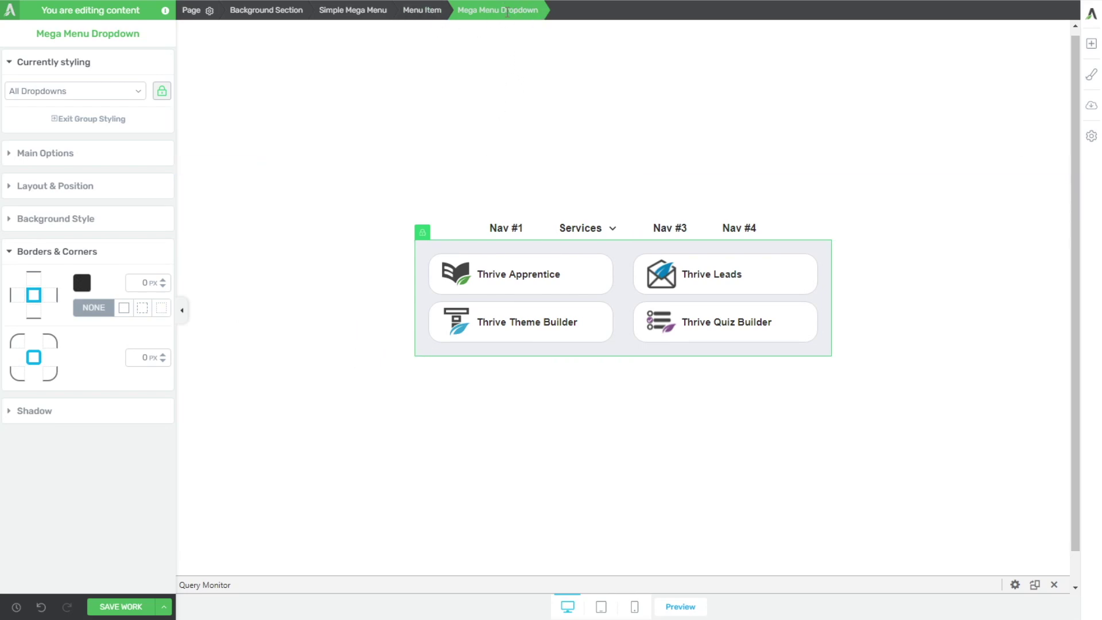
Give the dropdown panel 10 px corners and a solid 1 px #d5d5d5 light grey border.
{"action": "left_click_drag", "start_coordinate": [164, 354], "coordinate": [163, 350]}
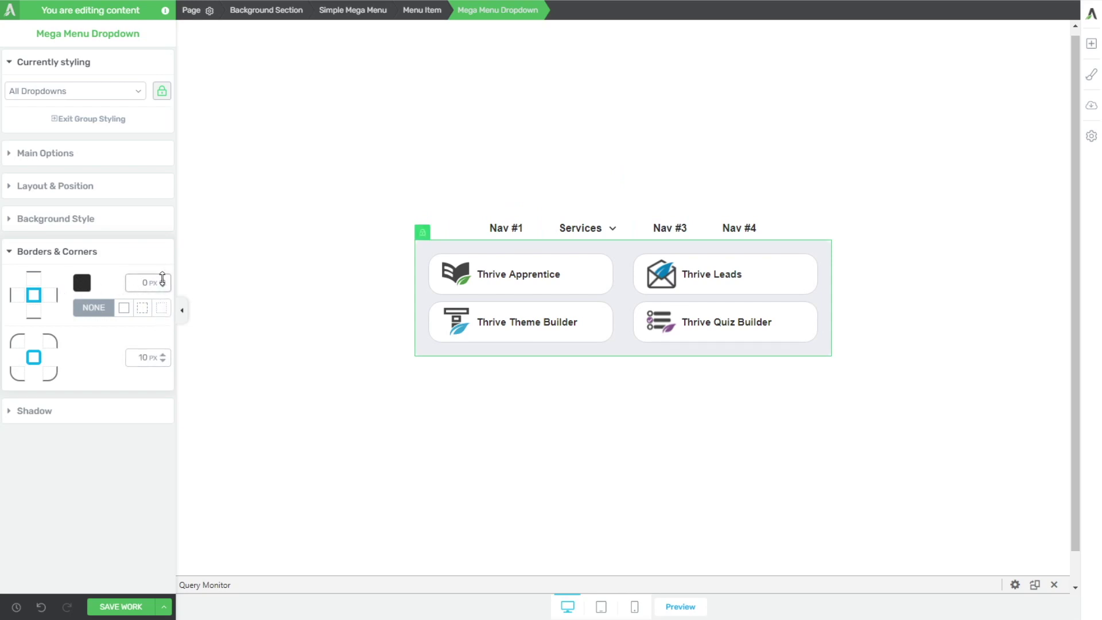
{"action": "left_click", "coordinate": [163, 280]}
{"action": "left_click", "coordinate": [82, 285]}
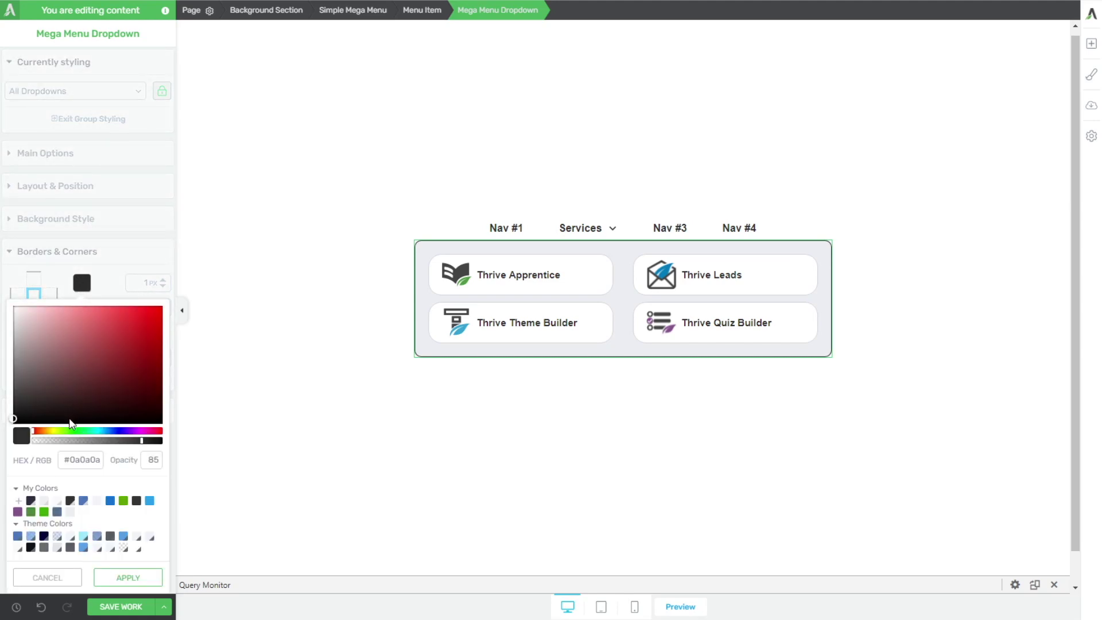
{"action": "left_click", "coordinate": [13, 328]}
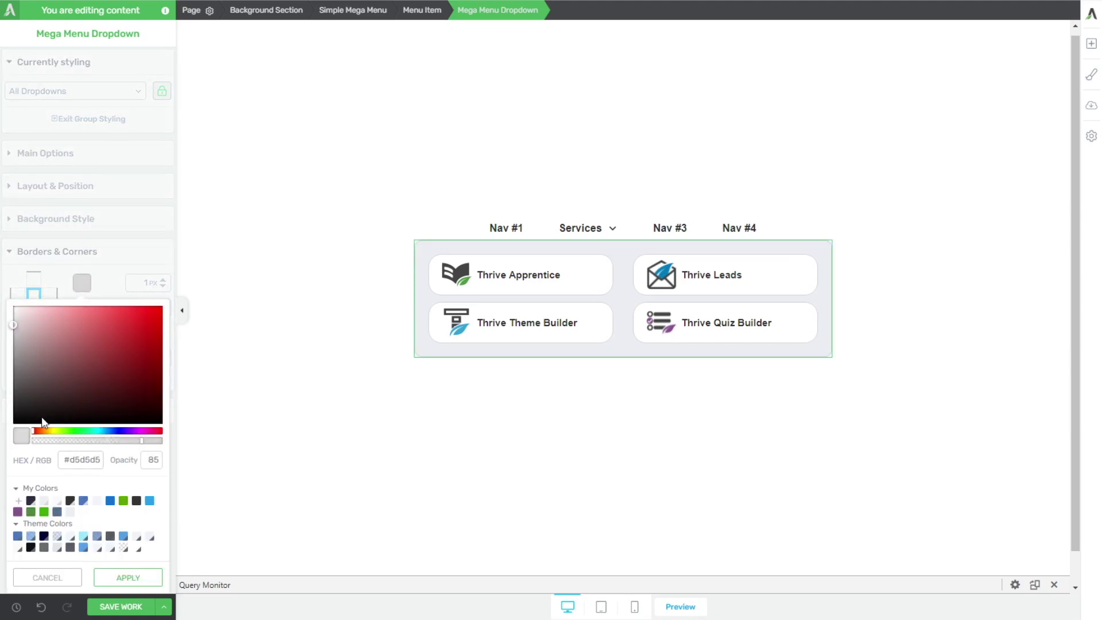
{"action": "left_click", "coordinate": [126, 577]}
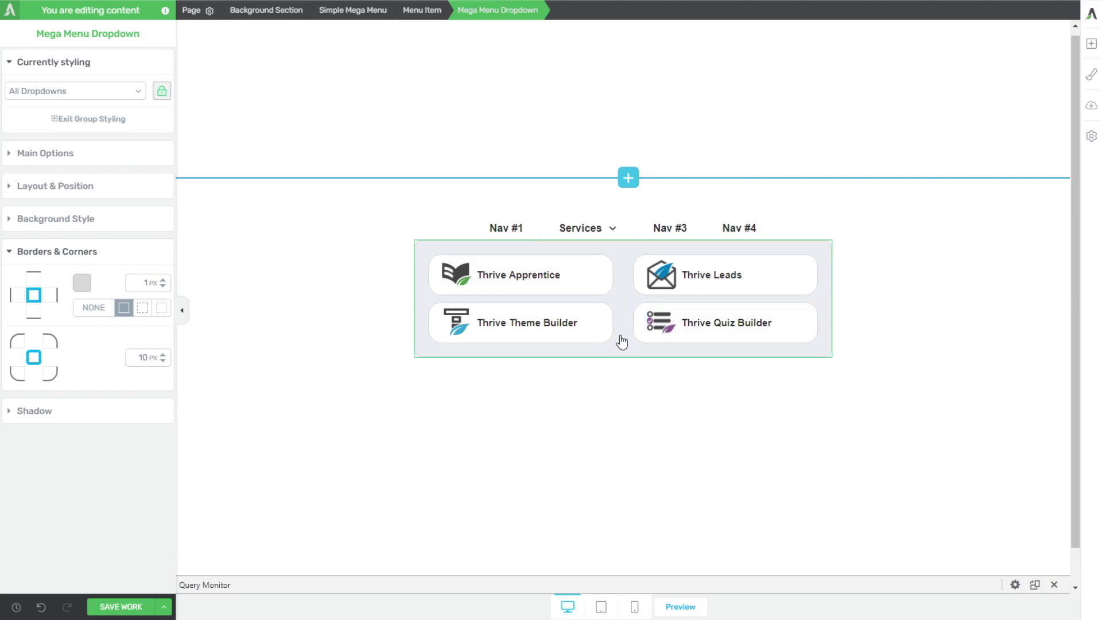
{"action": "left_click", "coordinate": [564, 385]}
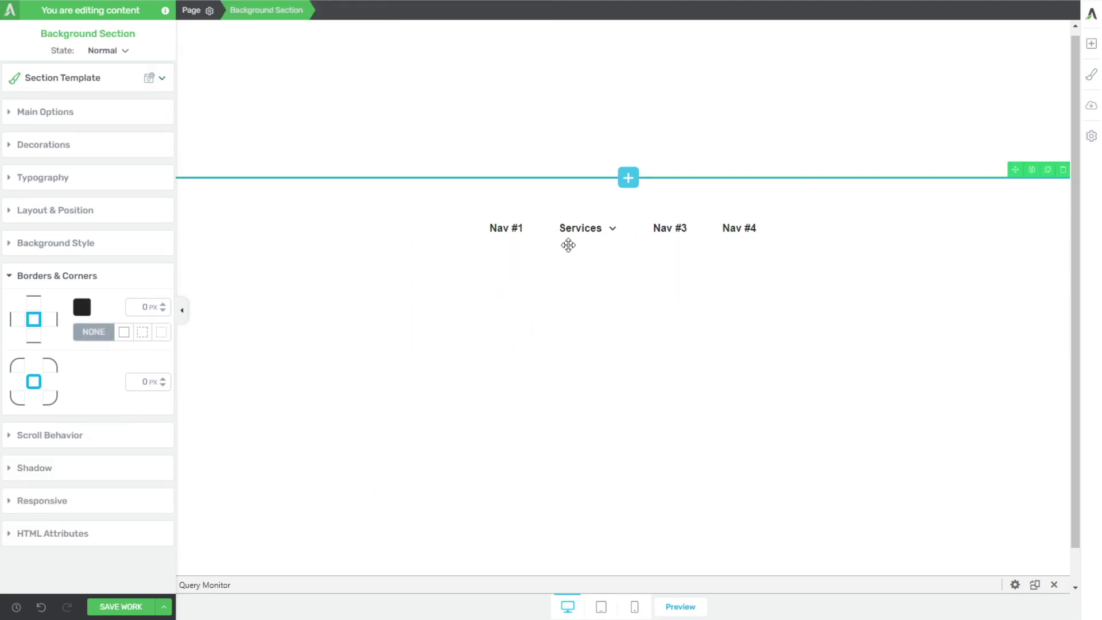
{"action": "mouse_move", "coordinate": [577, 241]}
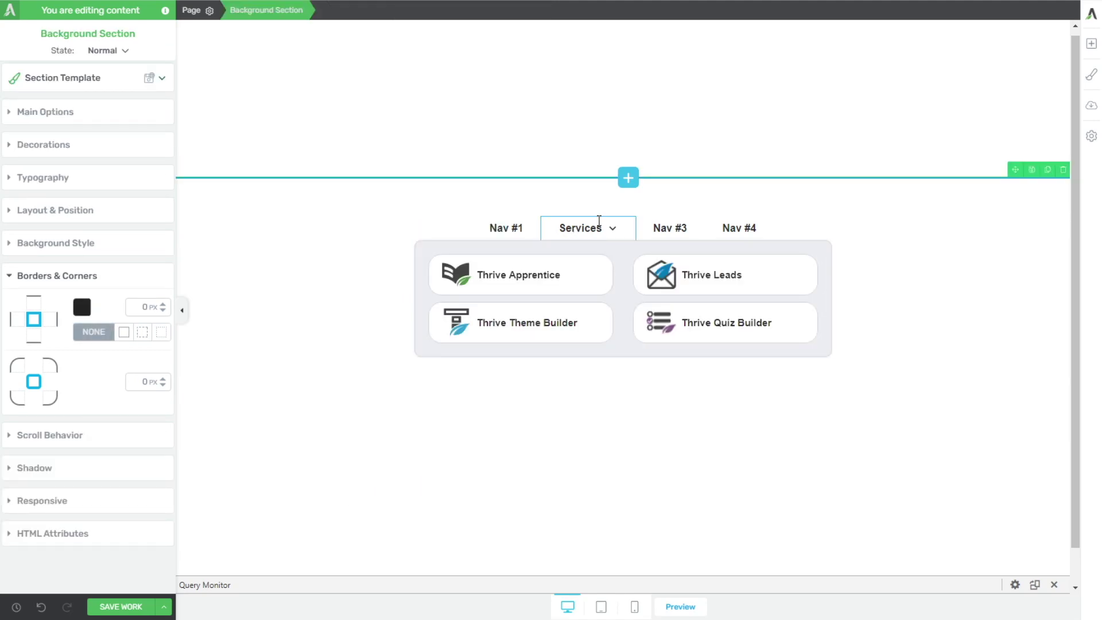